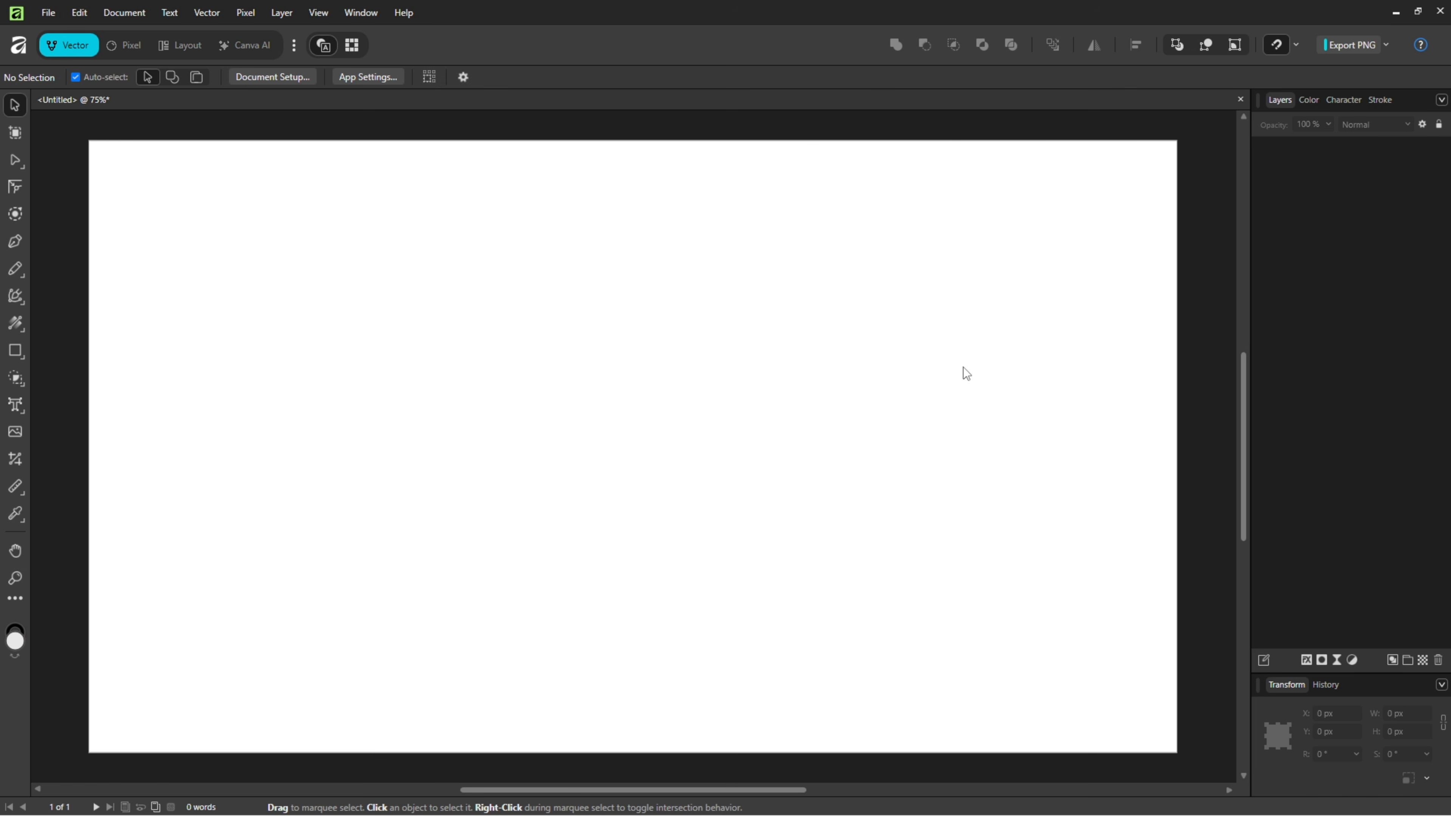
Step: Review the page dimensions and units in the document setup and accept them
left_click(280, 83)
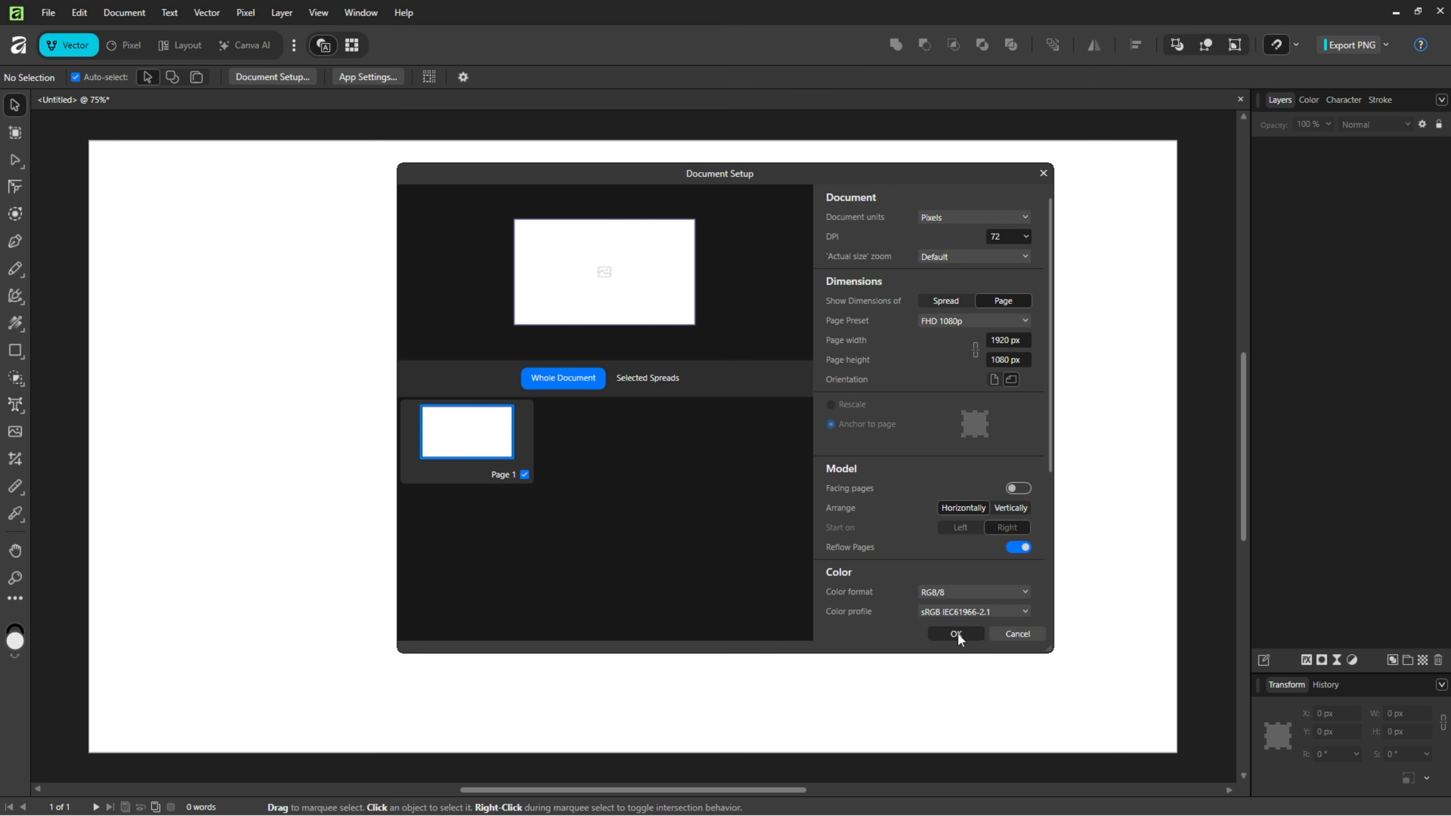
left_click(957, 632)
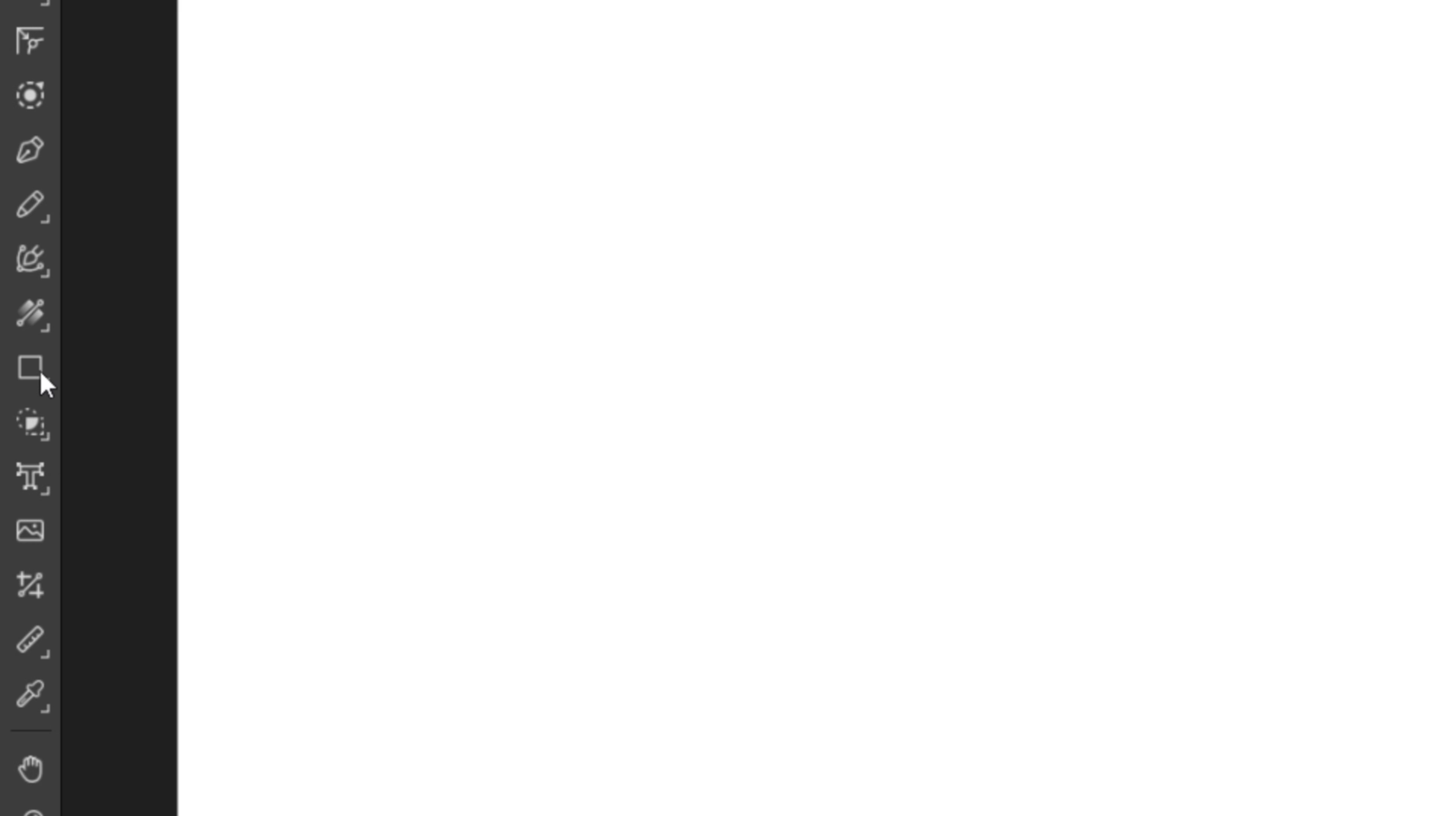
Step: Draw a square about 104 px wide in the page's upper middle, lock its proportions and set its width to 20 px
left_click(20, 354)
left_click_drag(663, 272, 781, 389)
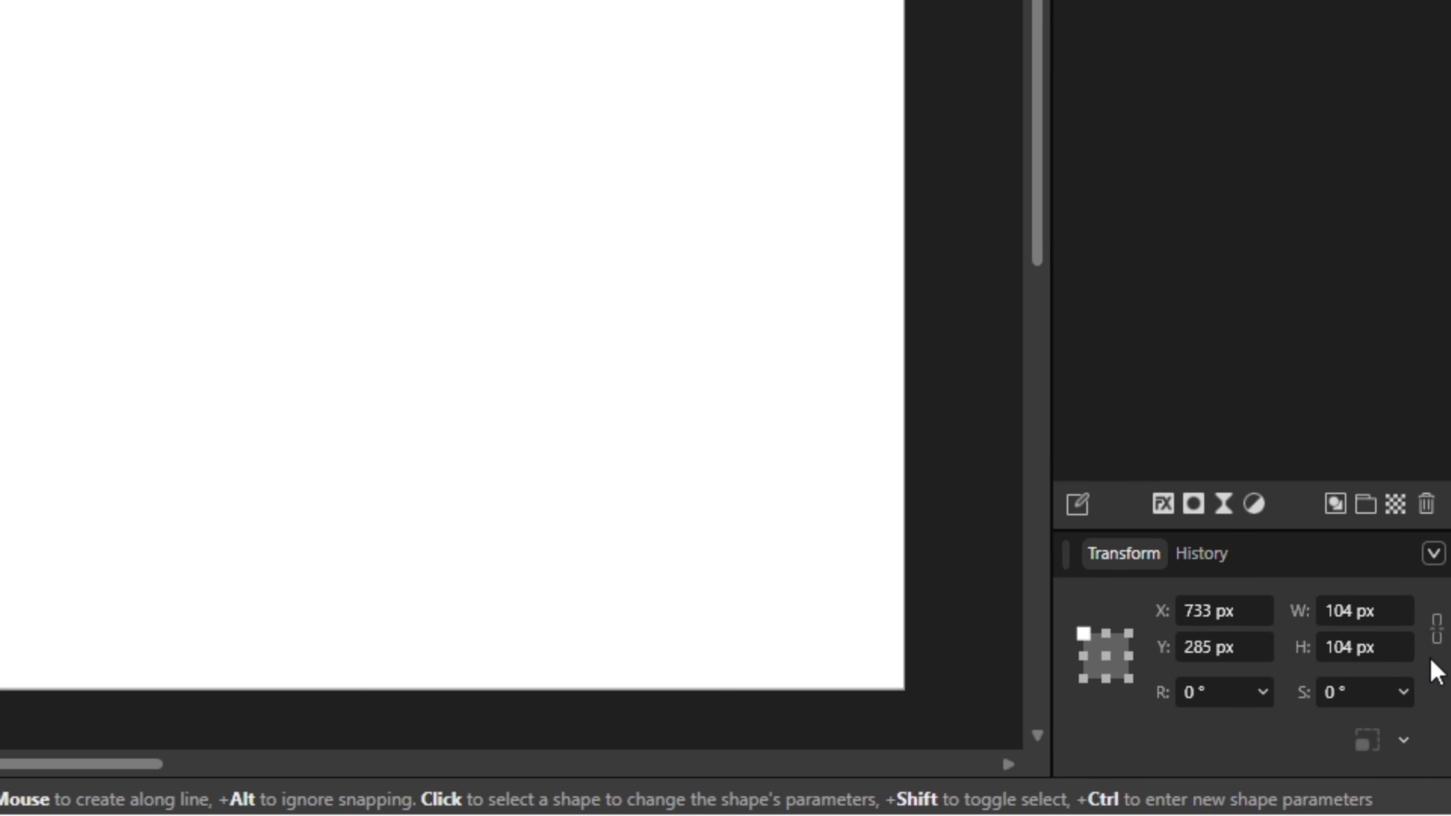
left_click(1437, 630)
left_click(1355, 614)
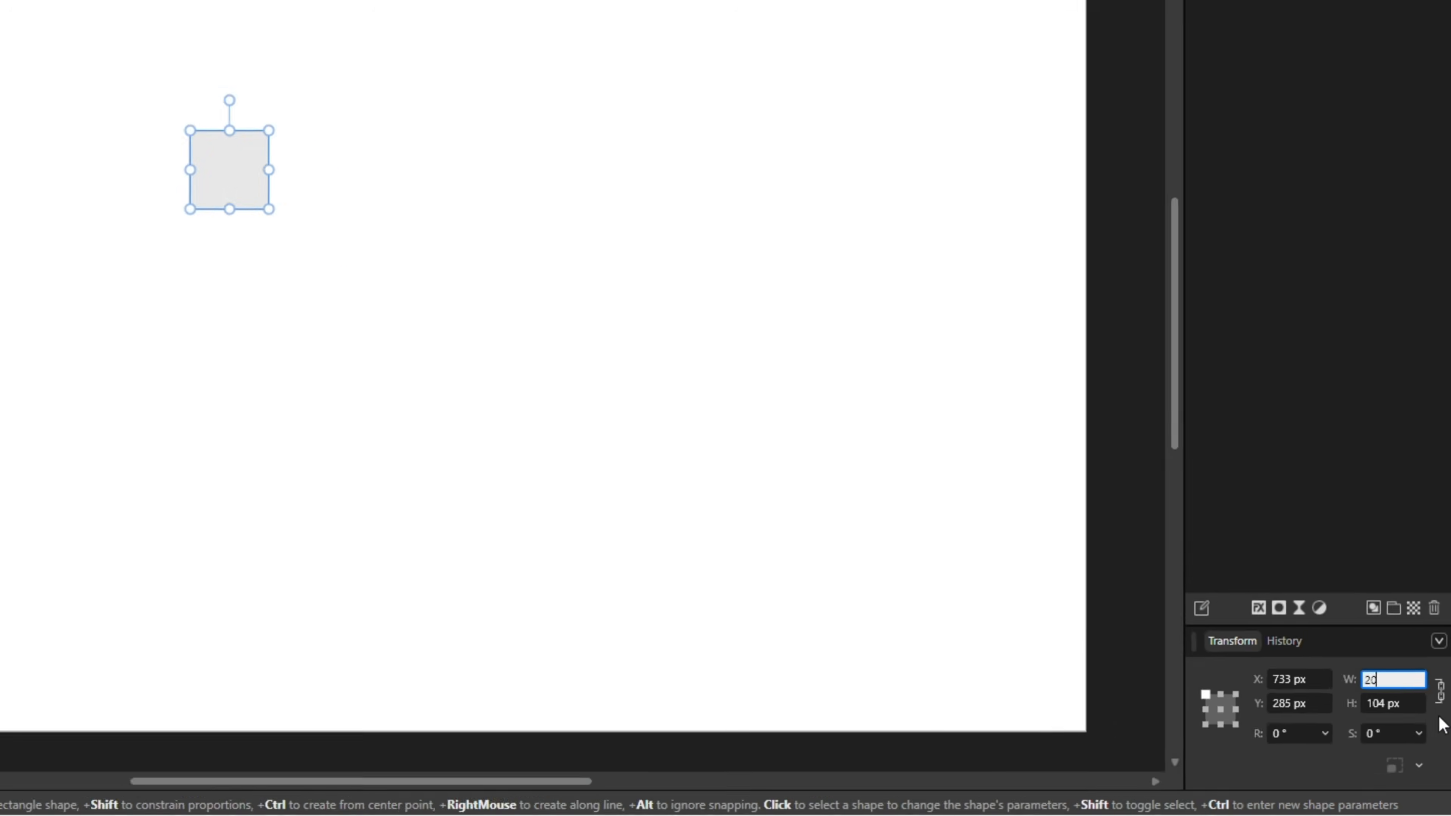
type("20")
key("Return")
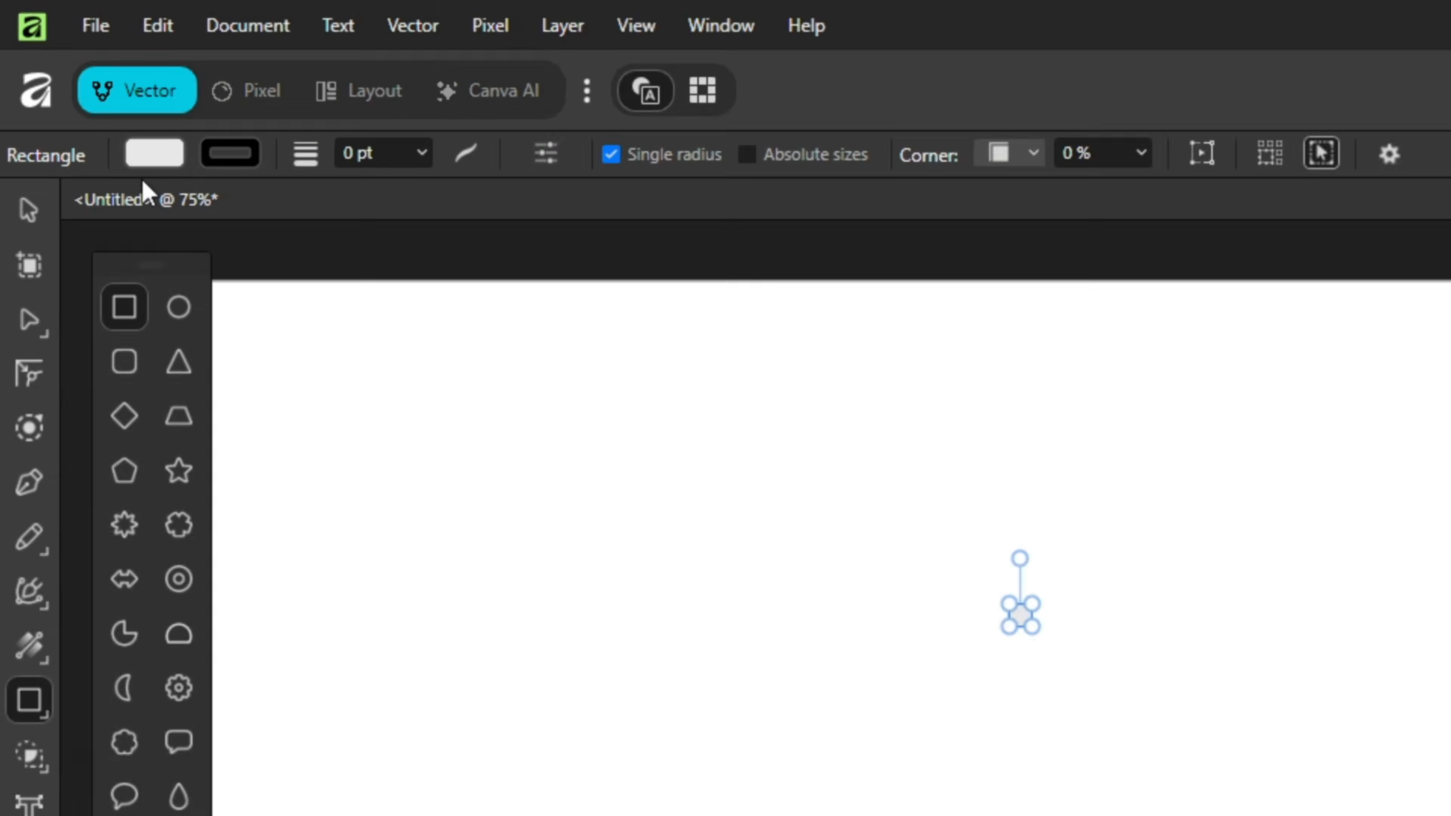
Step: Fill the square with red (FF0000) and deselect it
left_click(79, 78)
left_click_drag(170, 192, 237, 191)
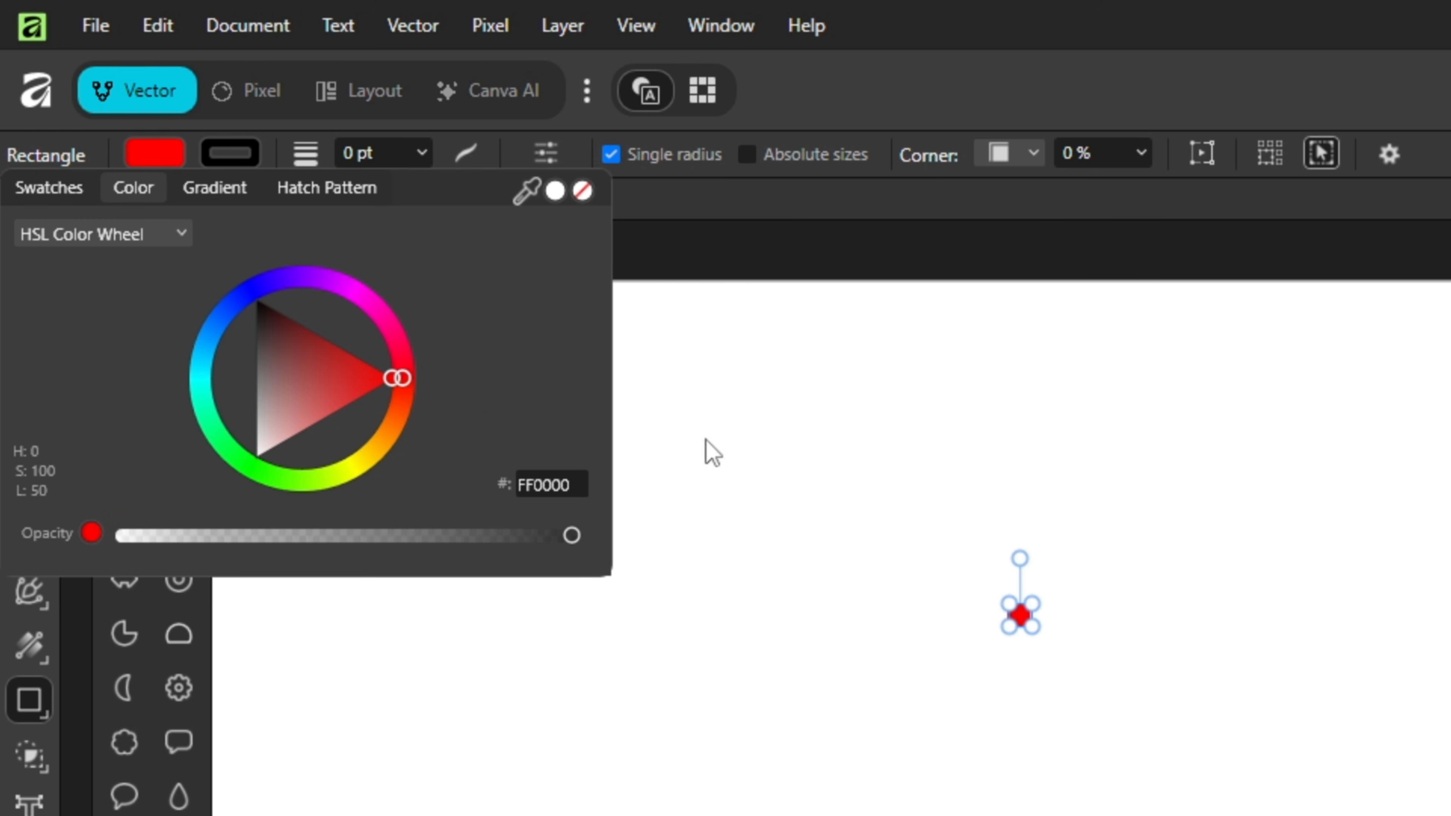
left_click(1109, 626)
left_click(1109, 626)
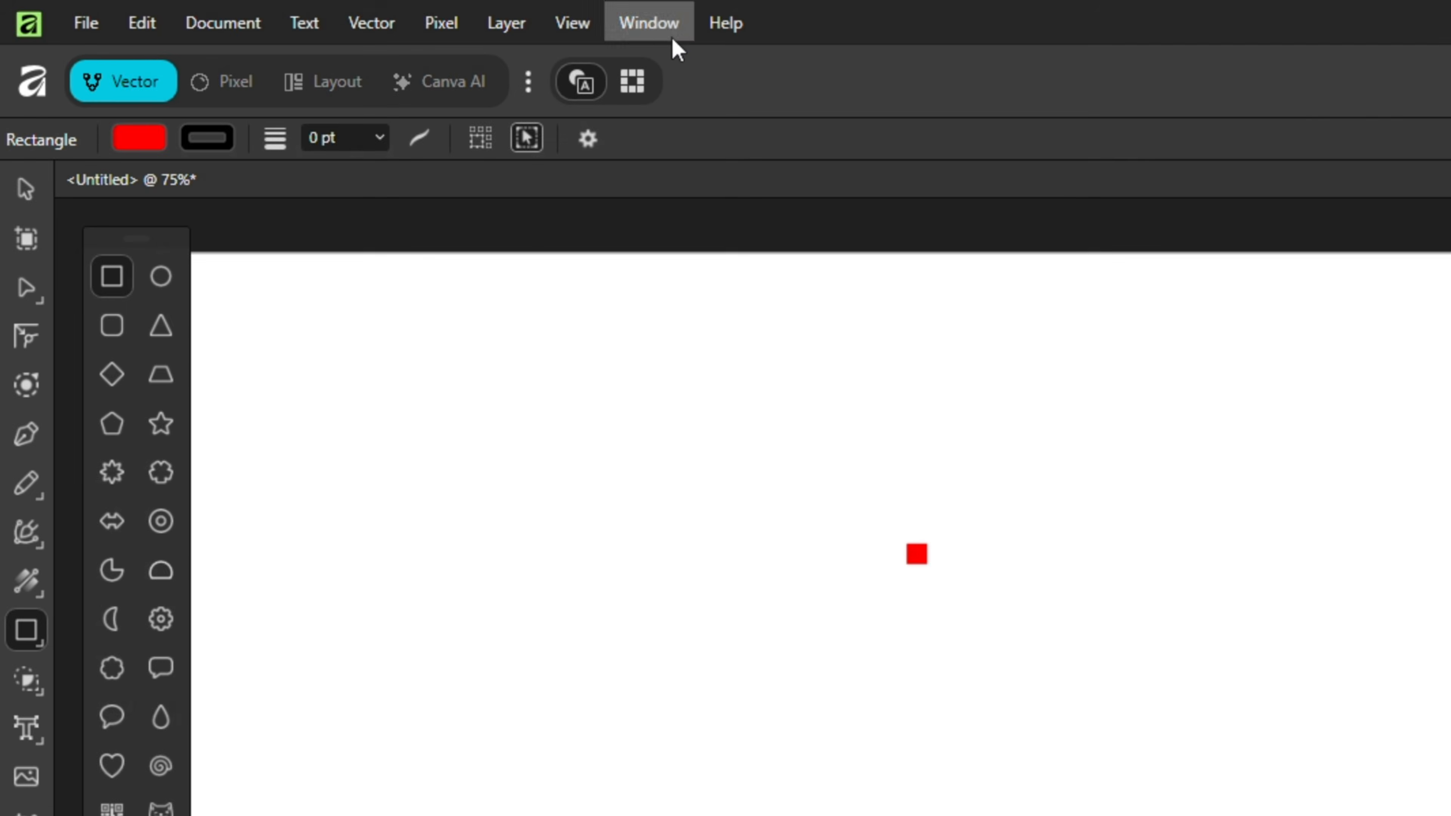
Step: Show the Symbols panel and create a symbol from the red square
left_click(371, 15)
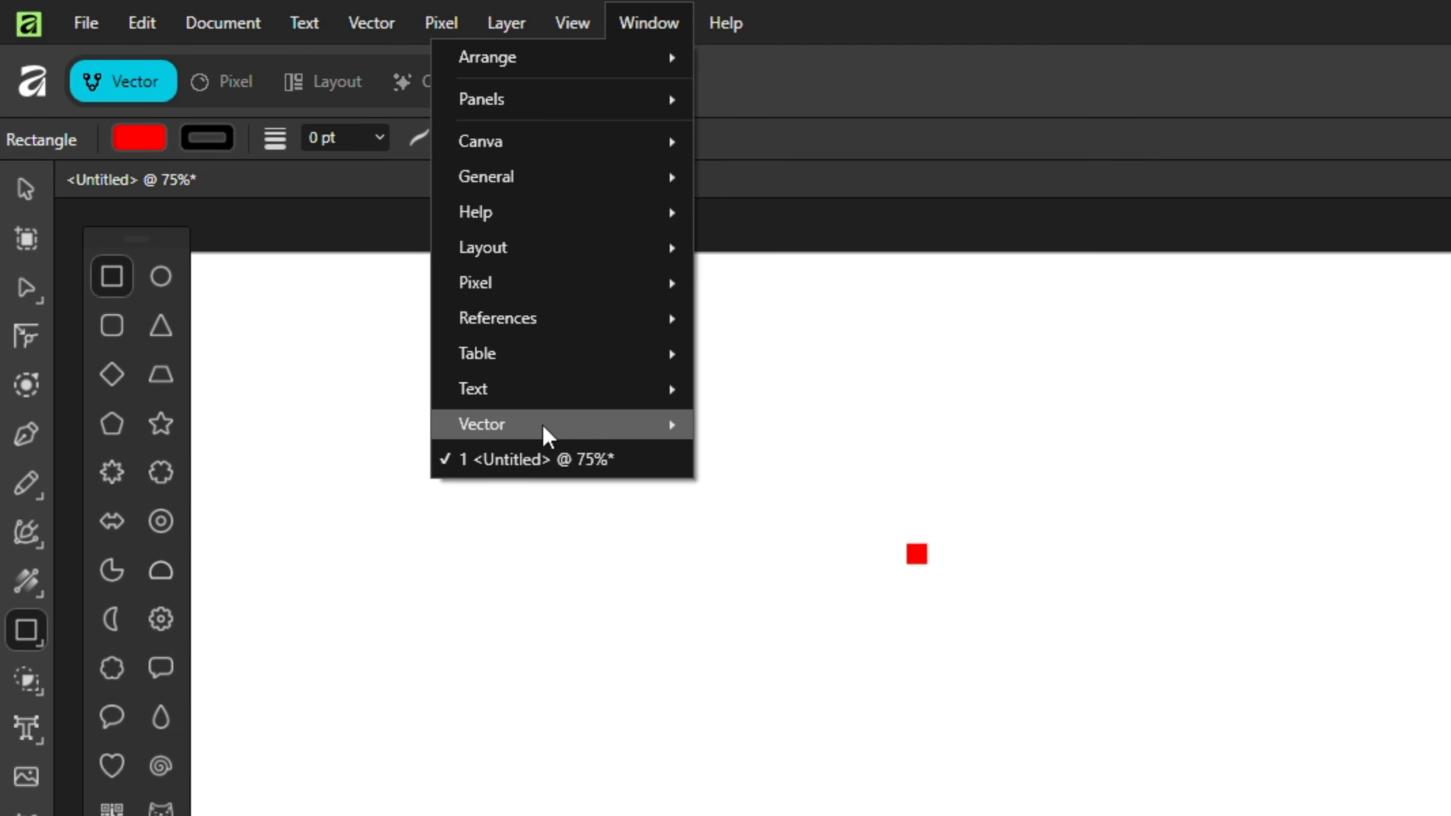
mouse_move(543, 431)
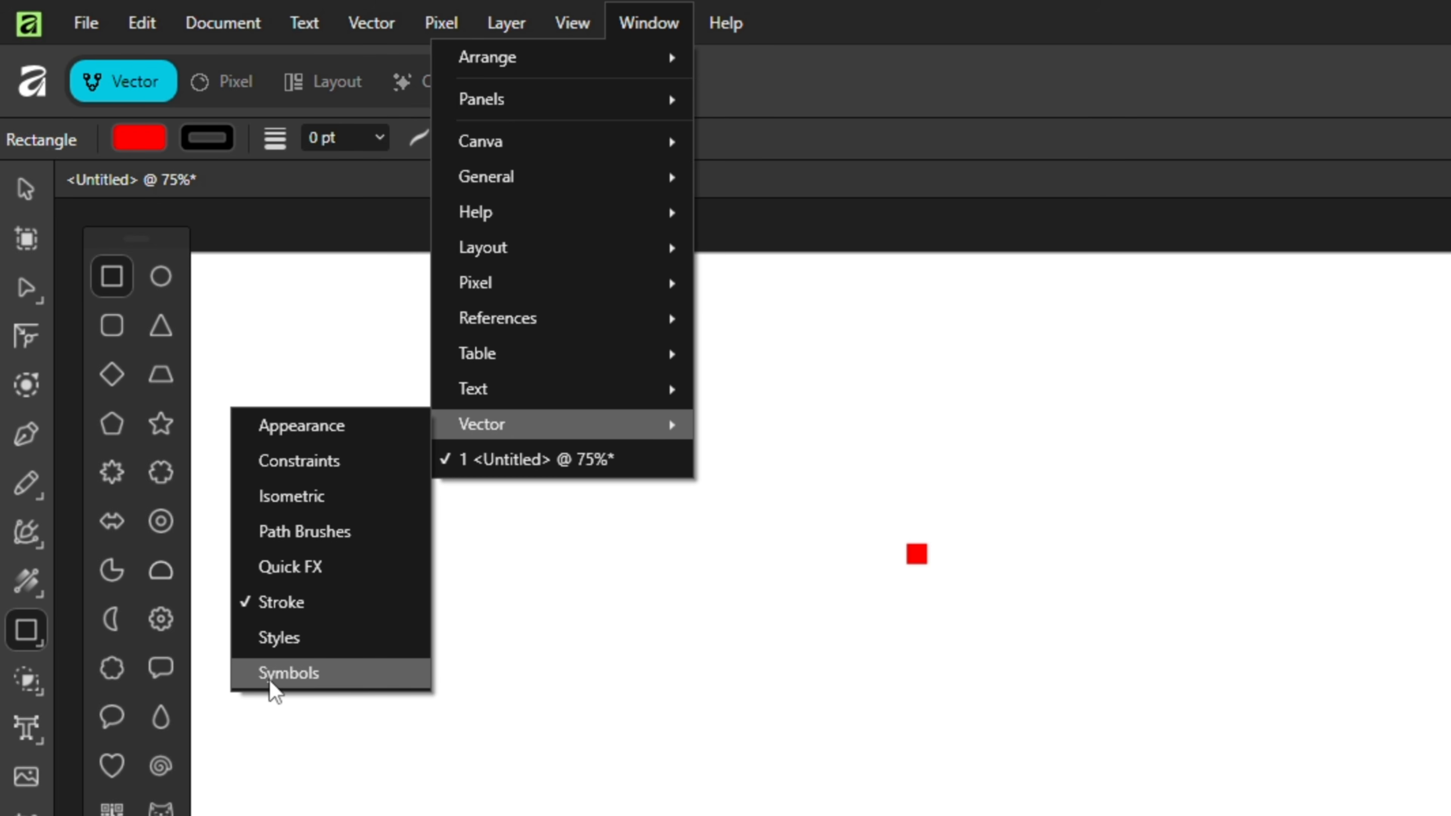
left_click(314, 680)
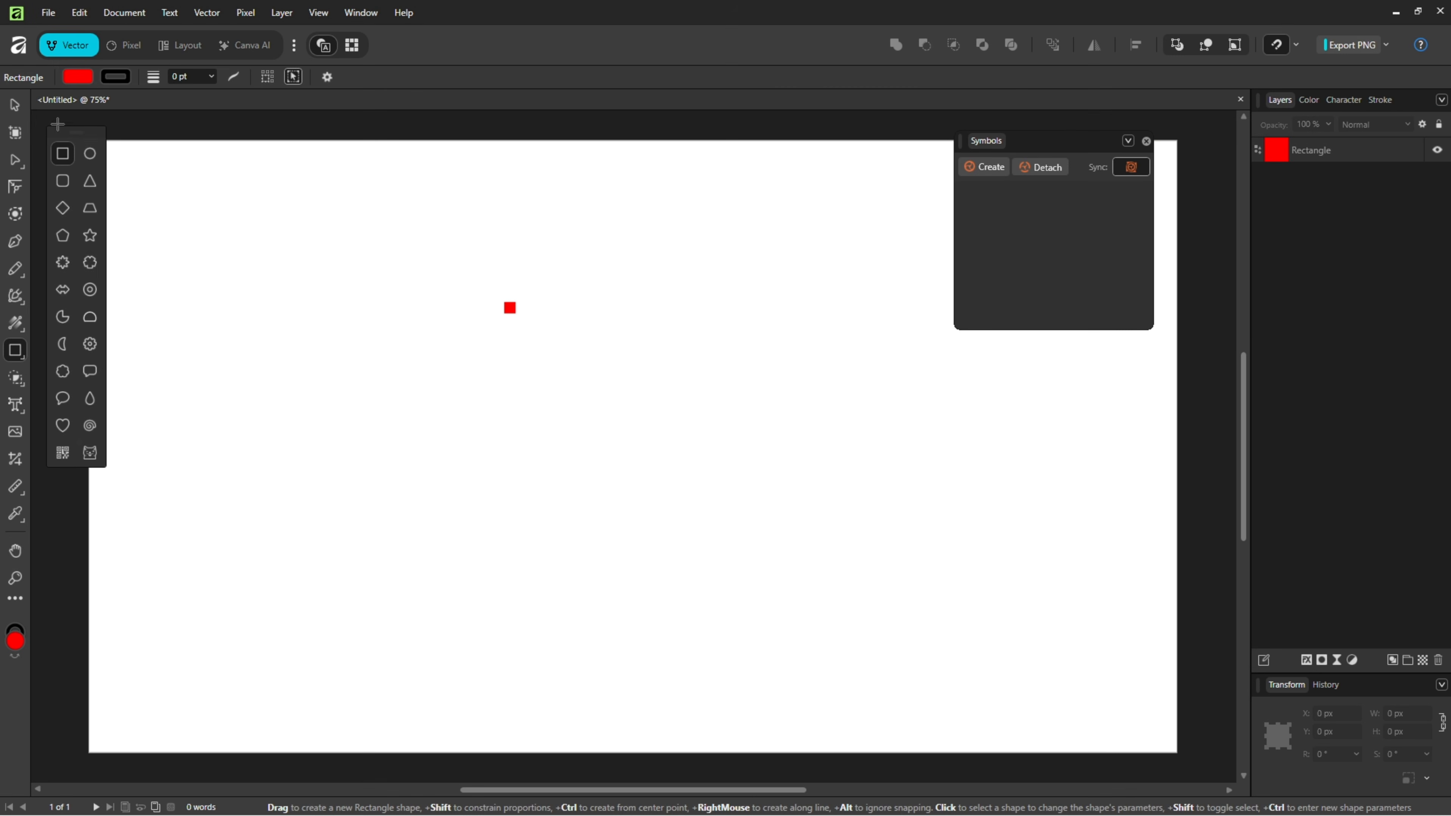
left_click(14, 104)
left_click_drag(530, 275, 477, 344)
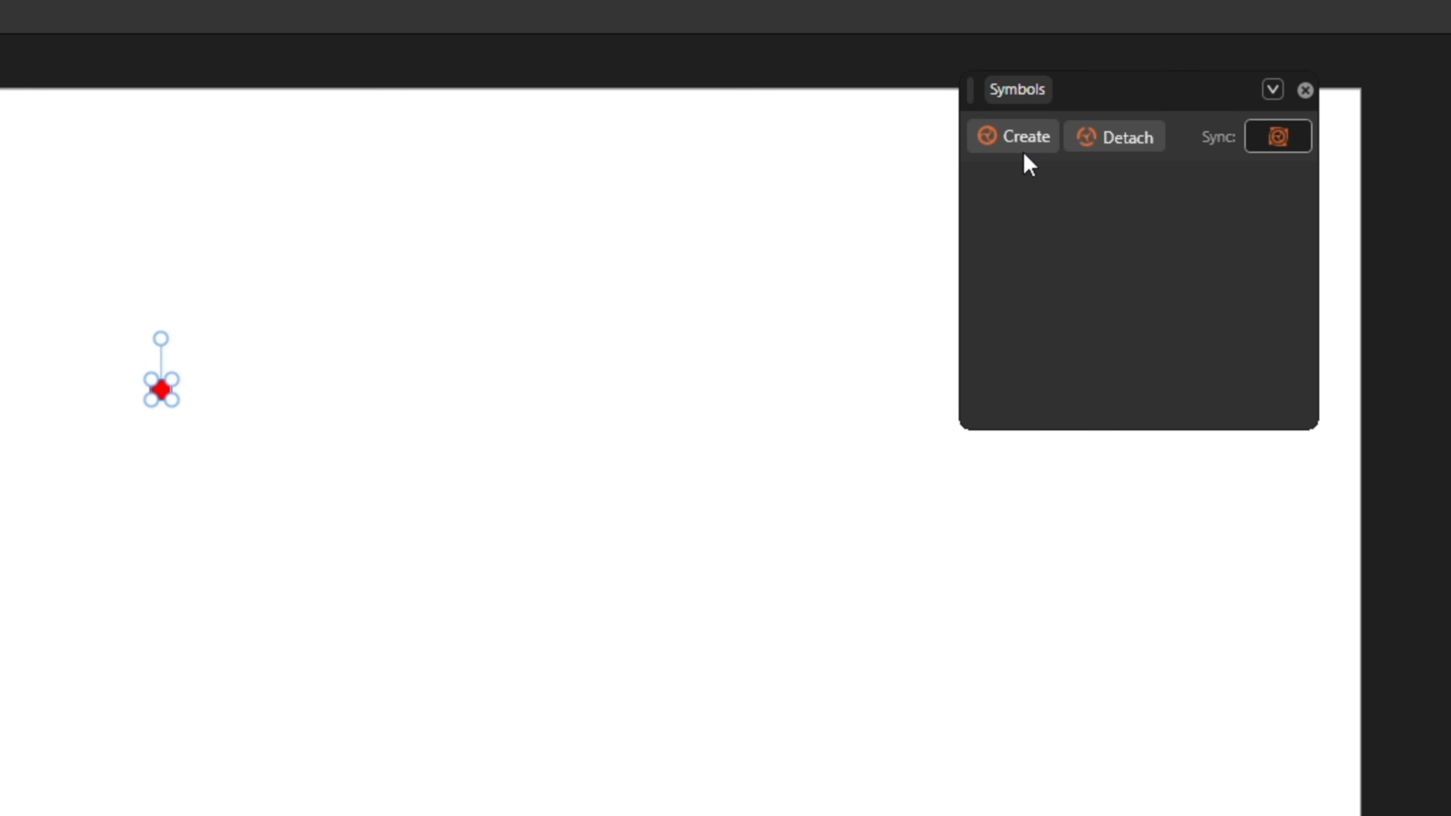
left_click(1030, 140)
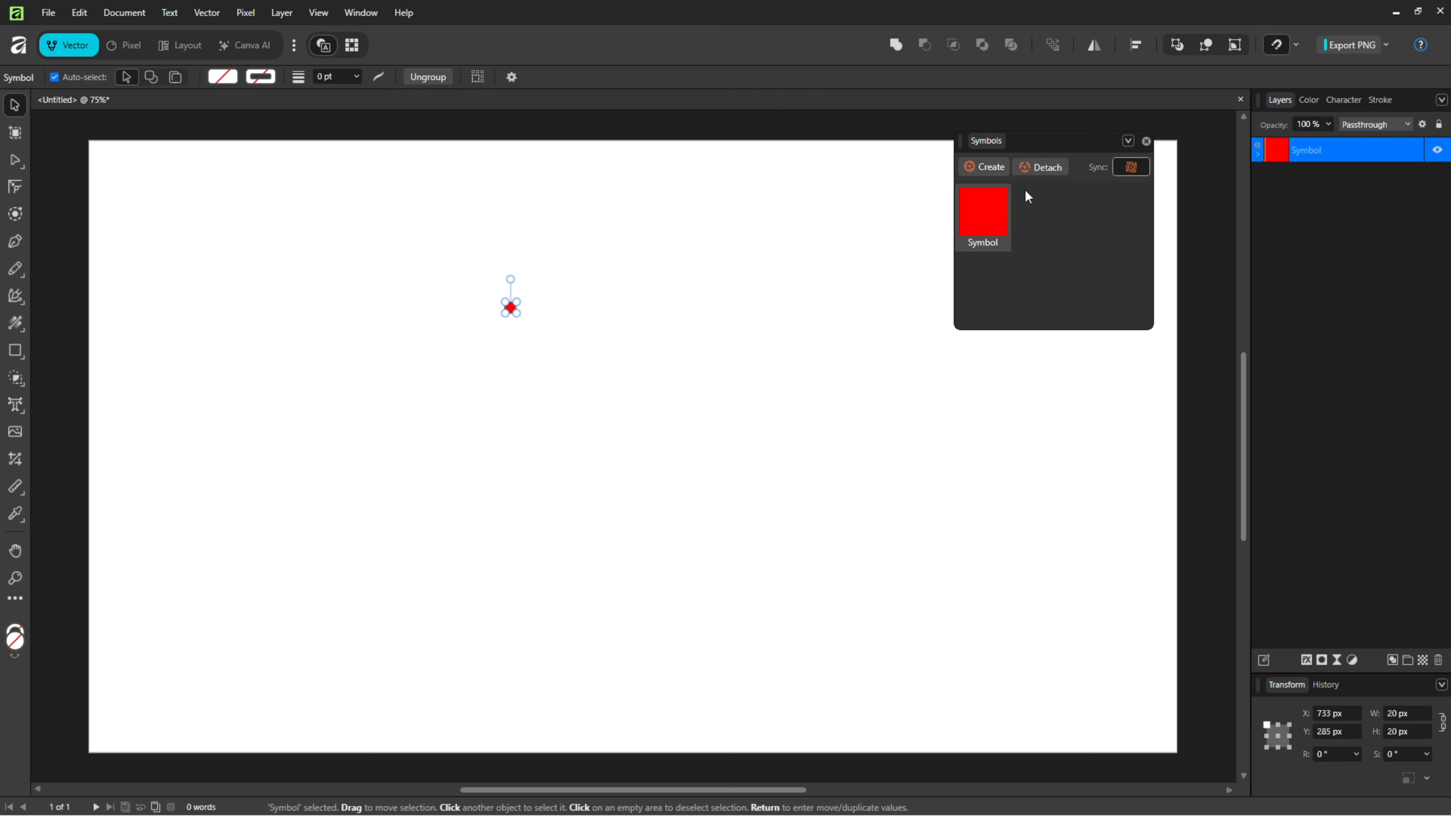
Step: Dock the Symbols panel with the Layers panel group and show the layer list again
left_click_drag(984, 141, 1383, 98)
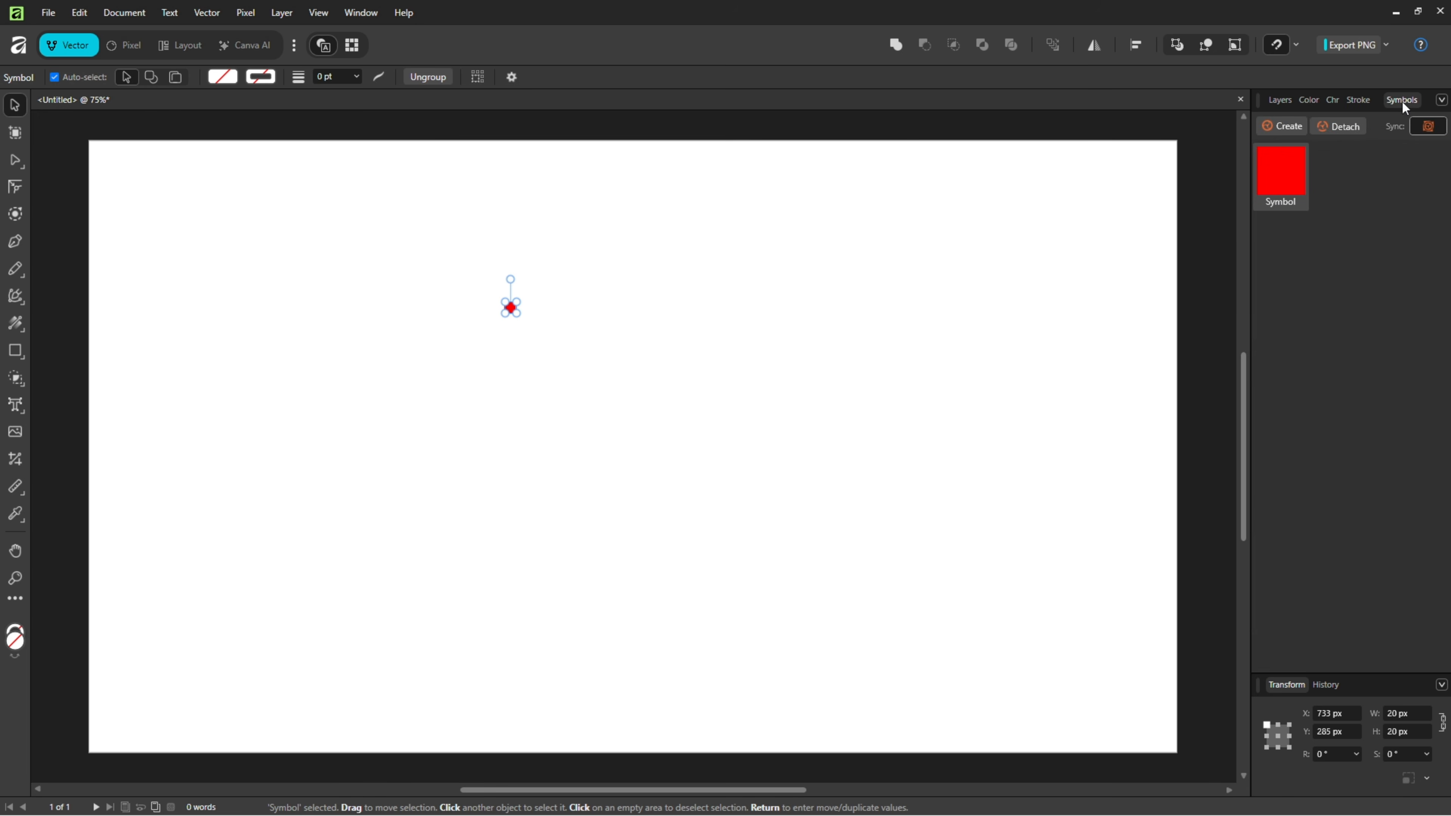
left_click(1281, 100)
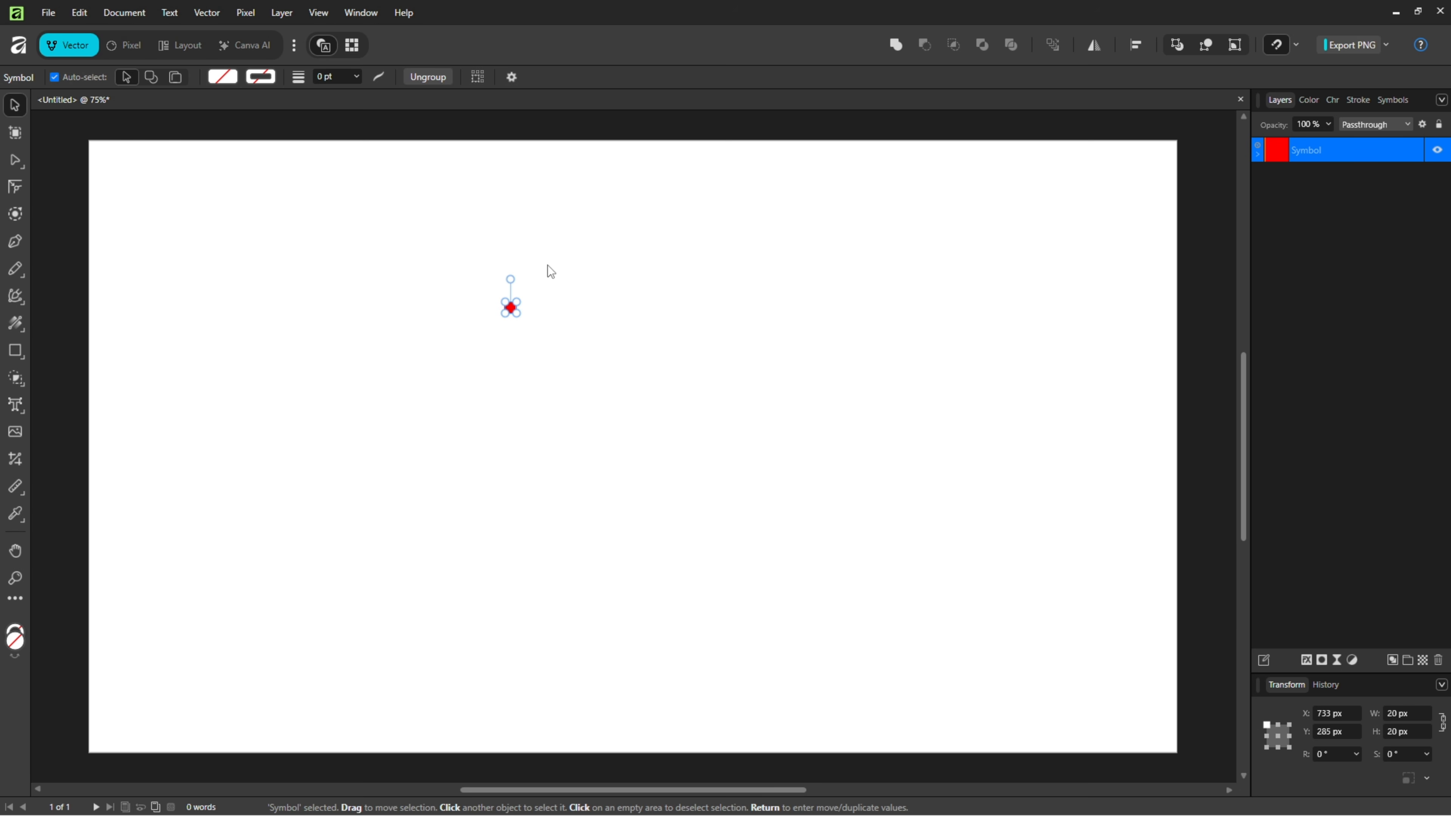
Step: Move the red symbol to the page's top edge and duplicate it 8 times with 120 px vertical offset and 120% scale
left_click_drag(518, 305, 529, 154)
key("Return")
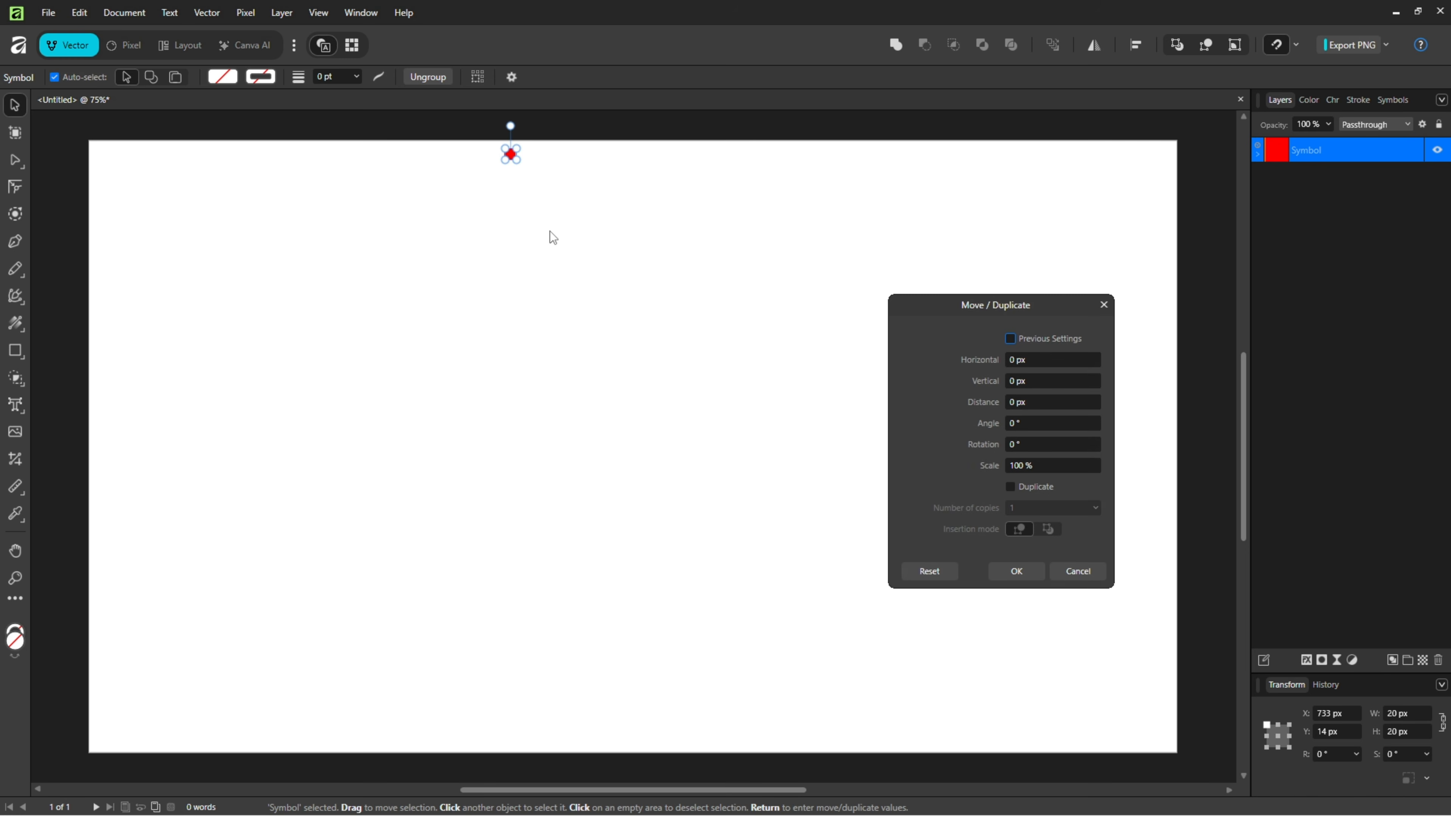
left_click_drag(925, 302, 888, 257)
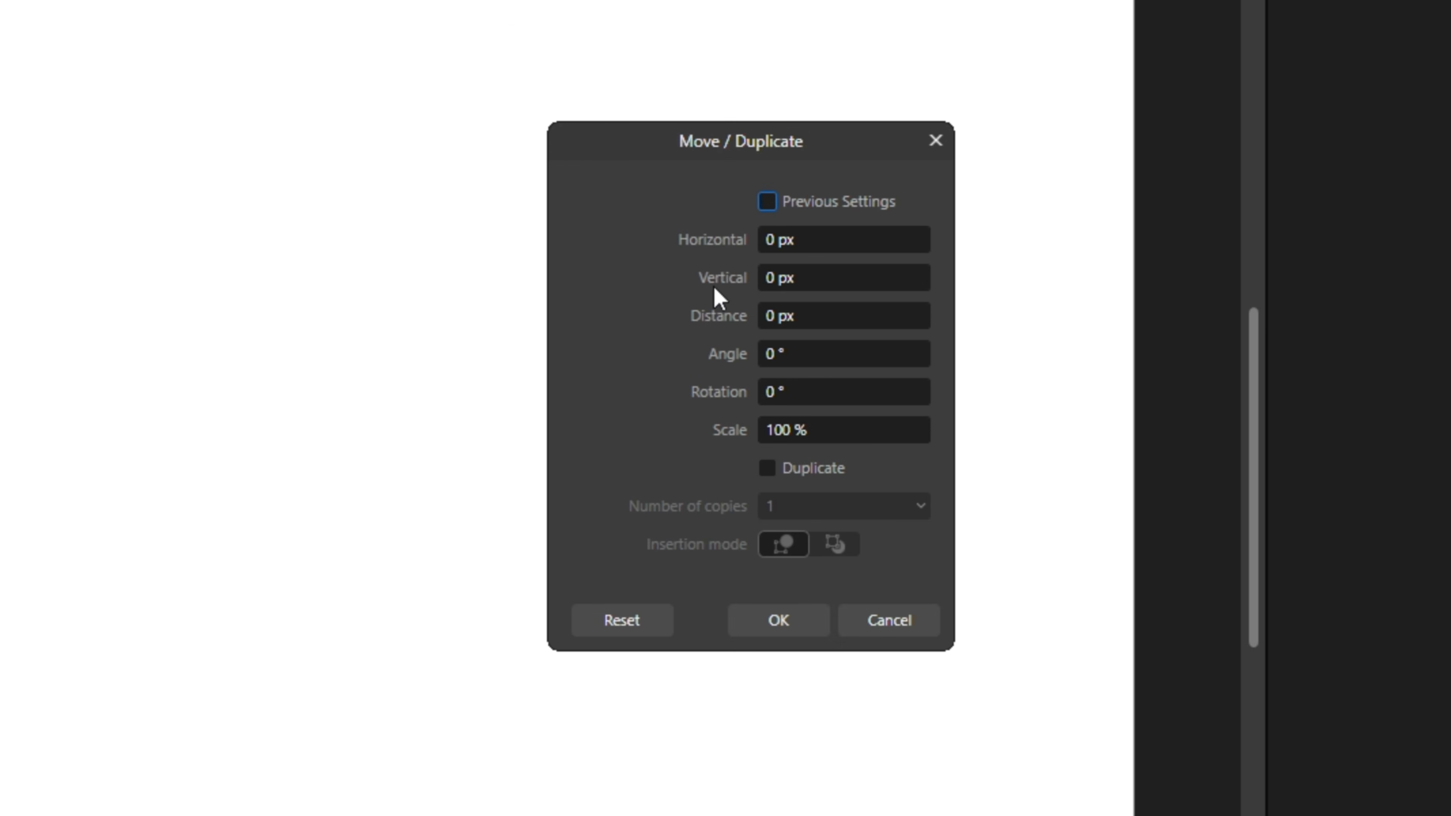
left_click(783, 278)
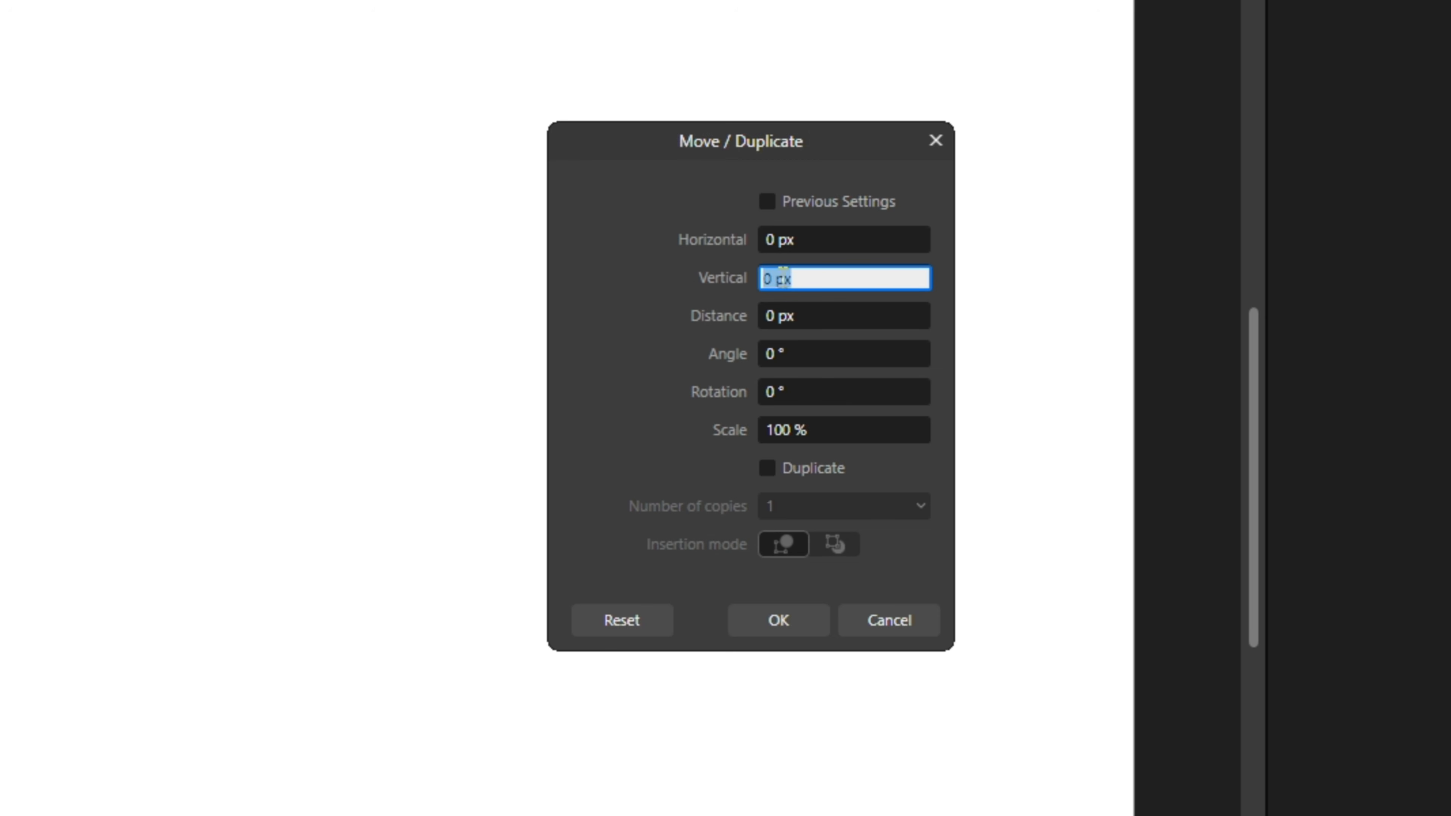
type("120")
key("Tab")
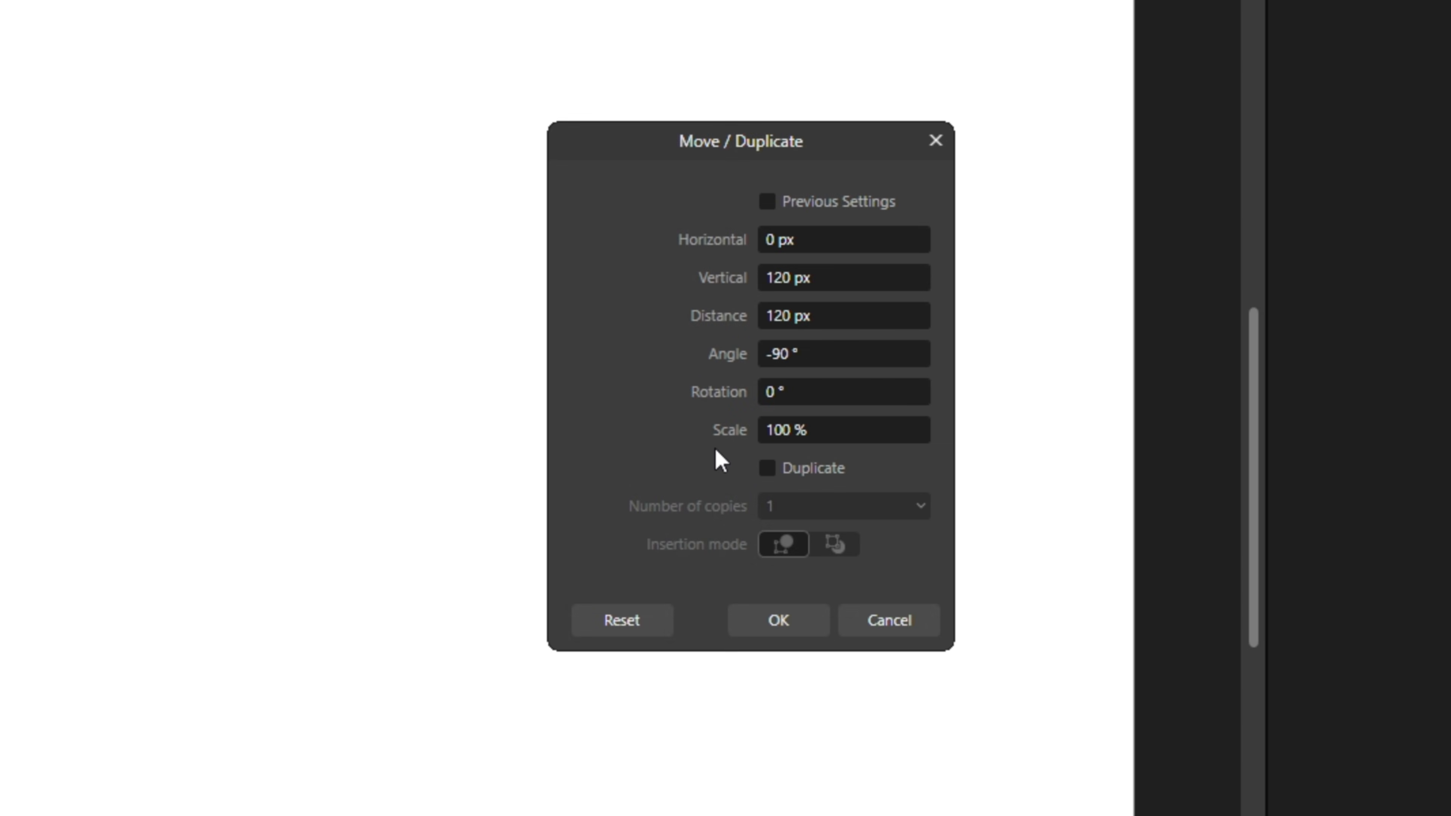
left_click(794, 433)
type("120")
key("Return")
left_click(771, 468)
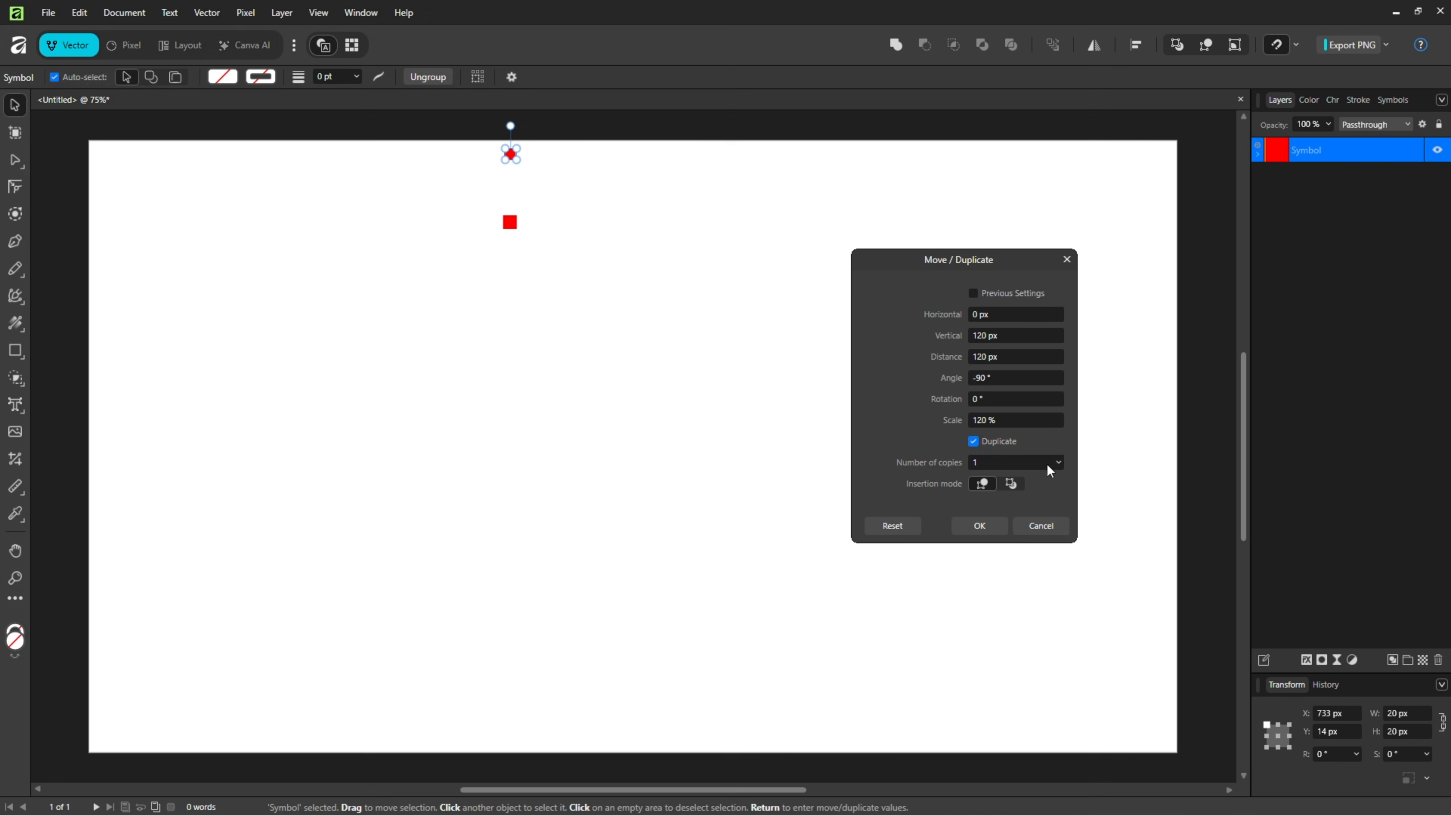
left_click(1060, 464)
left_click_drag(1062, 478, 1068, 479)
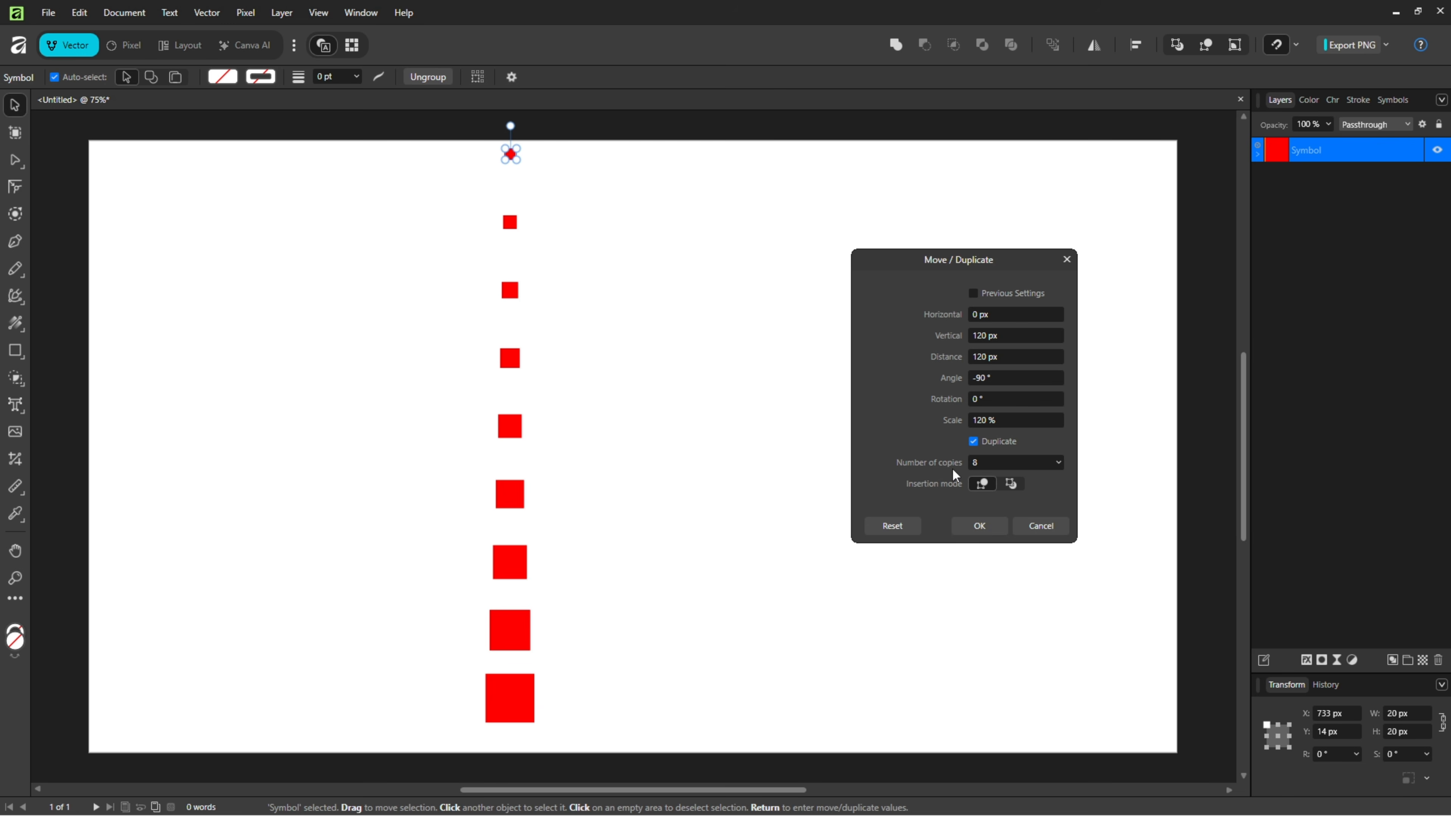
left_click(979, 527)
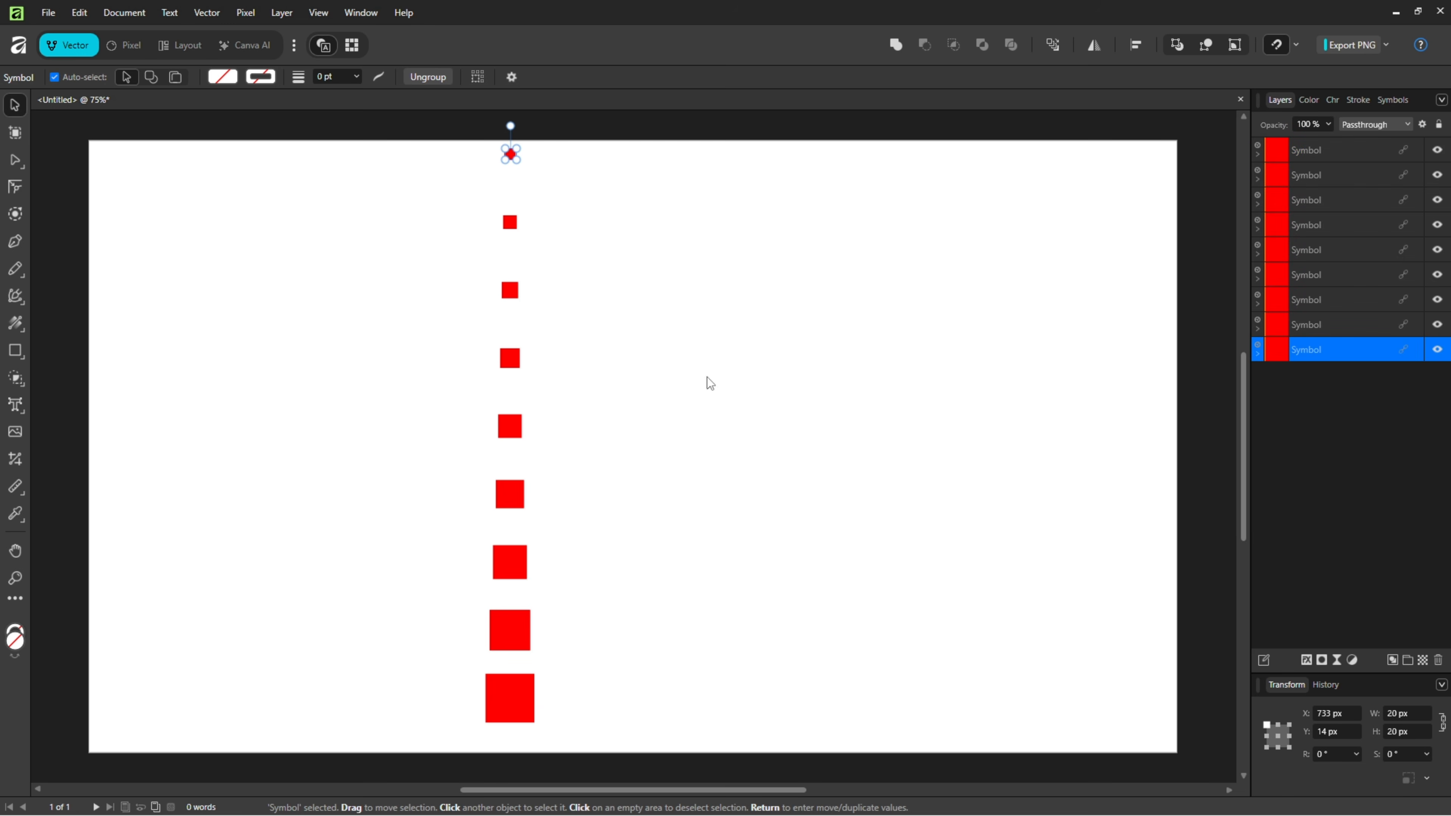
Step: Move the whole column of squares to the page's left edge and duplicate it 14 times with a 120 px horizontal offset
left_click_drag(432, 135, 571, 731)
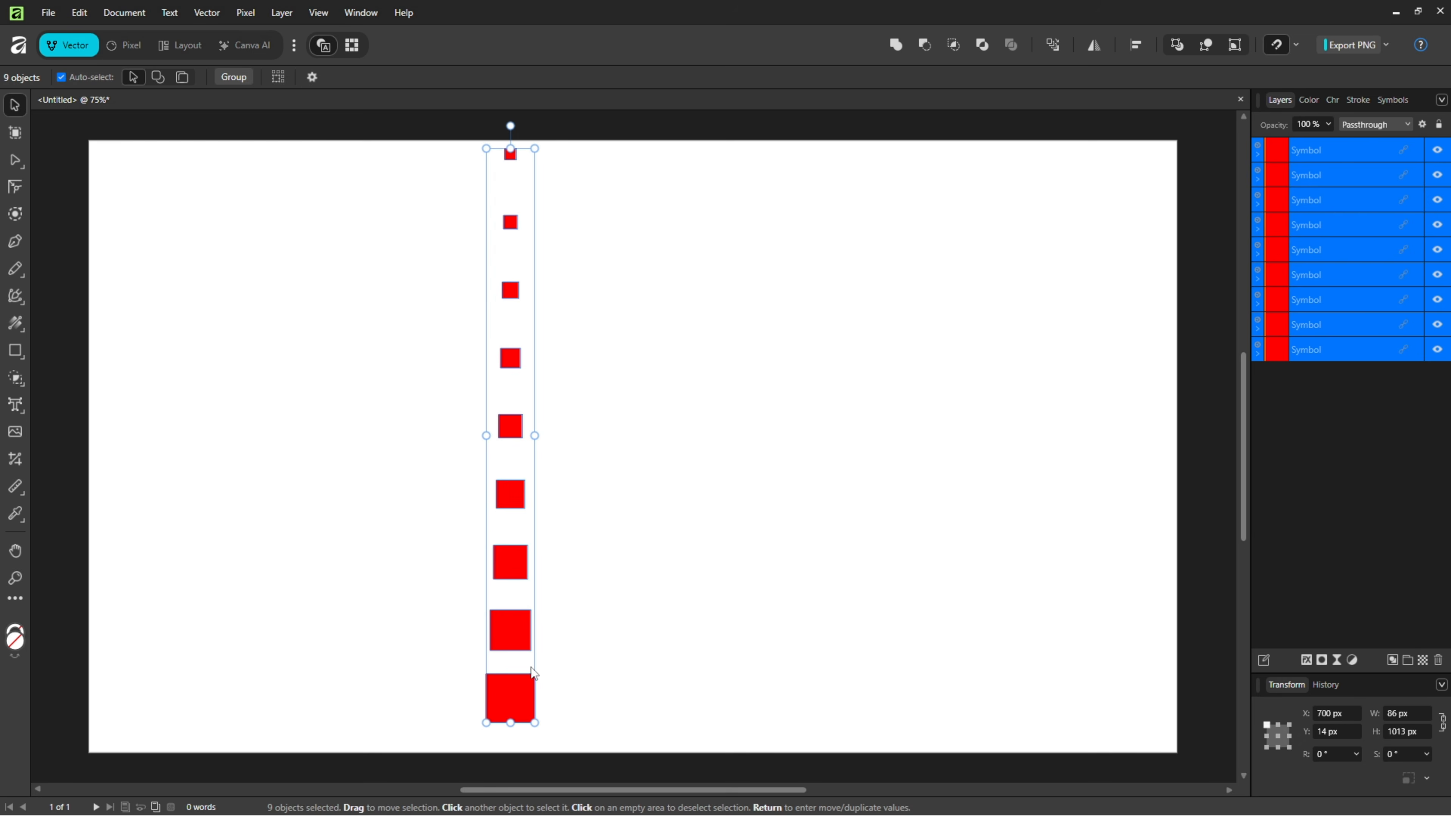
left_click_drag(513, 553, 125, 556)
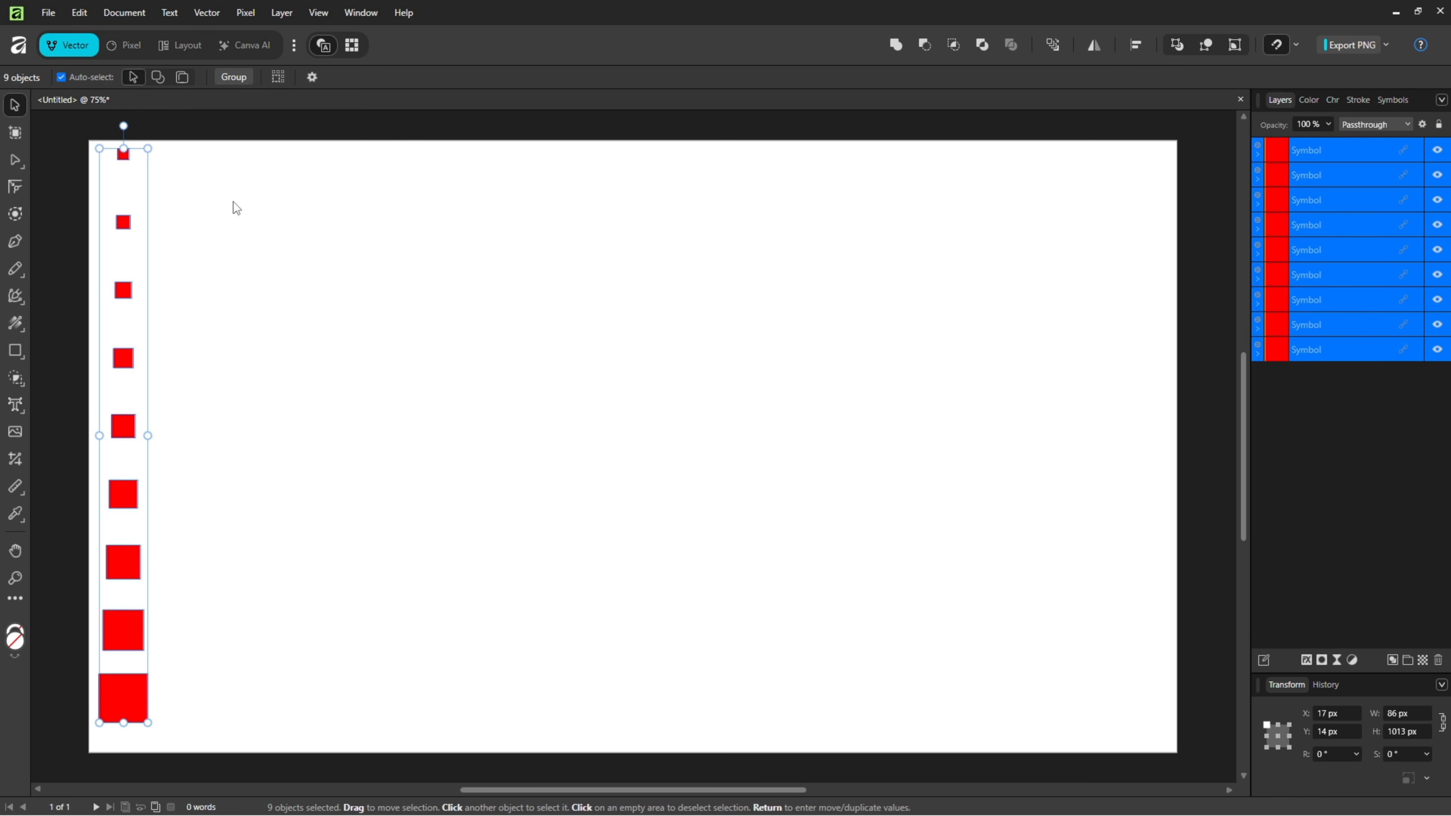
key("Return")
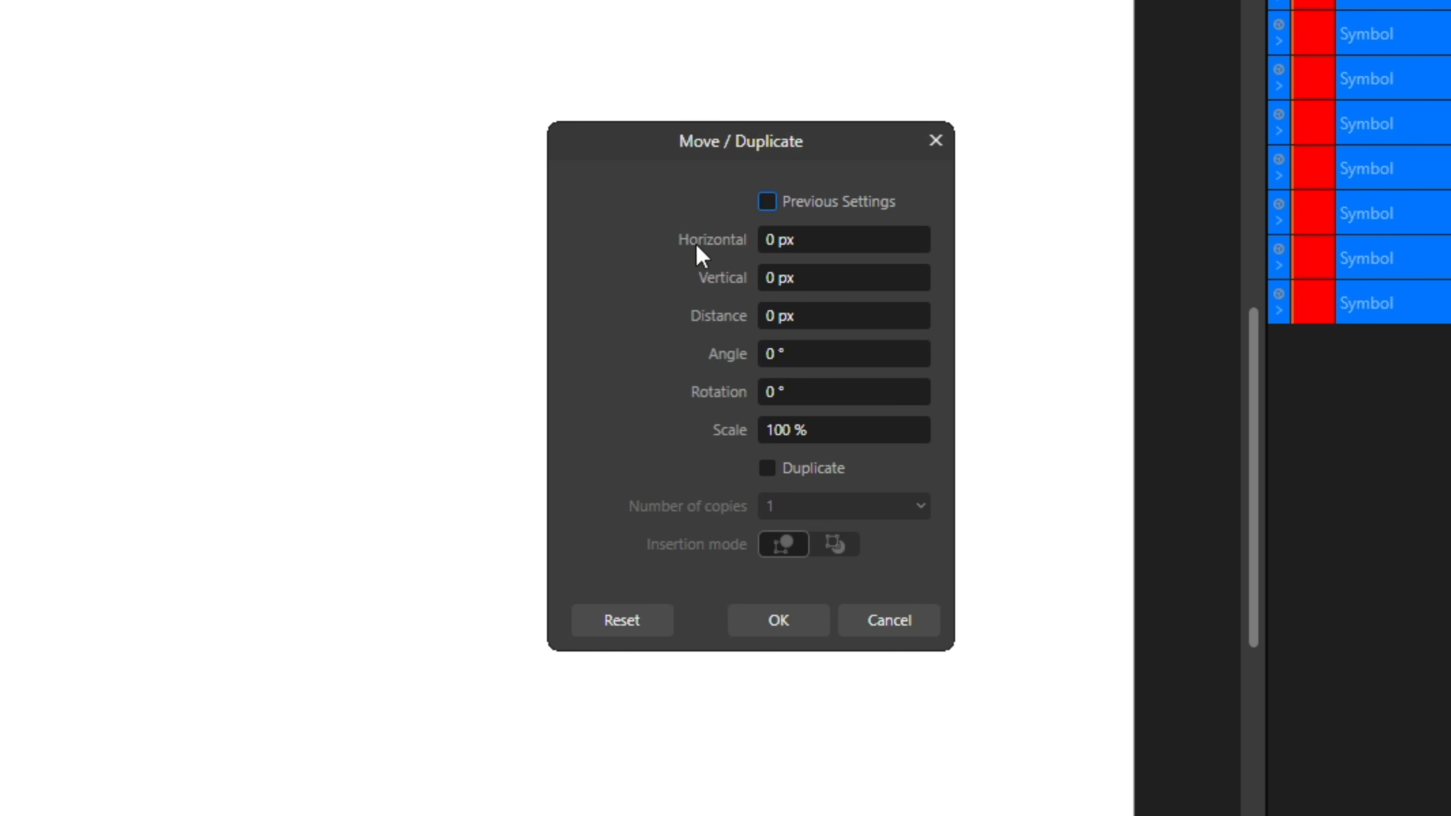
key("Tab")
type("120")
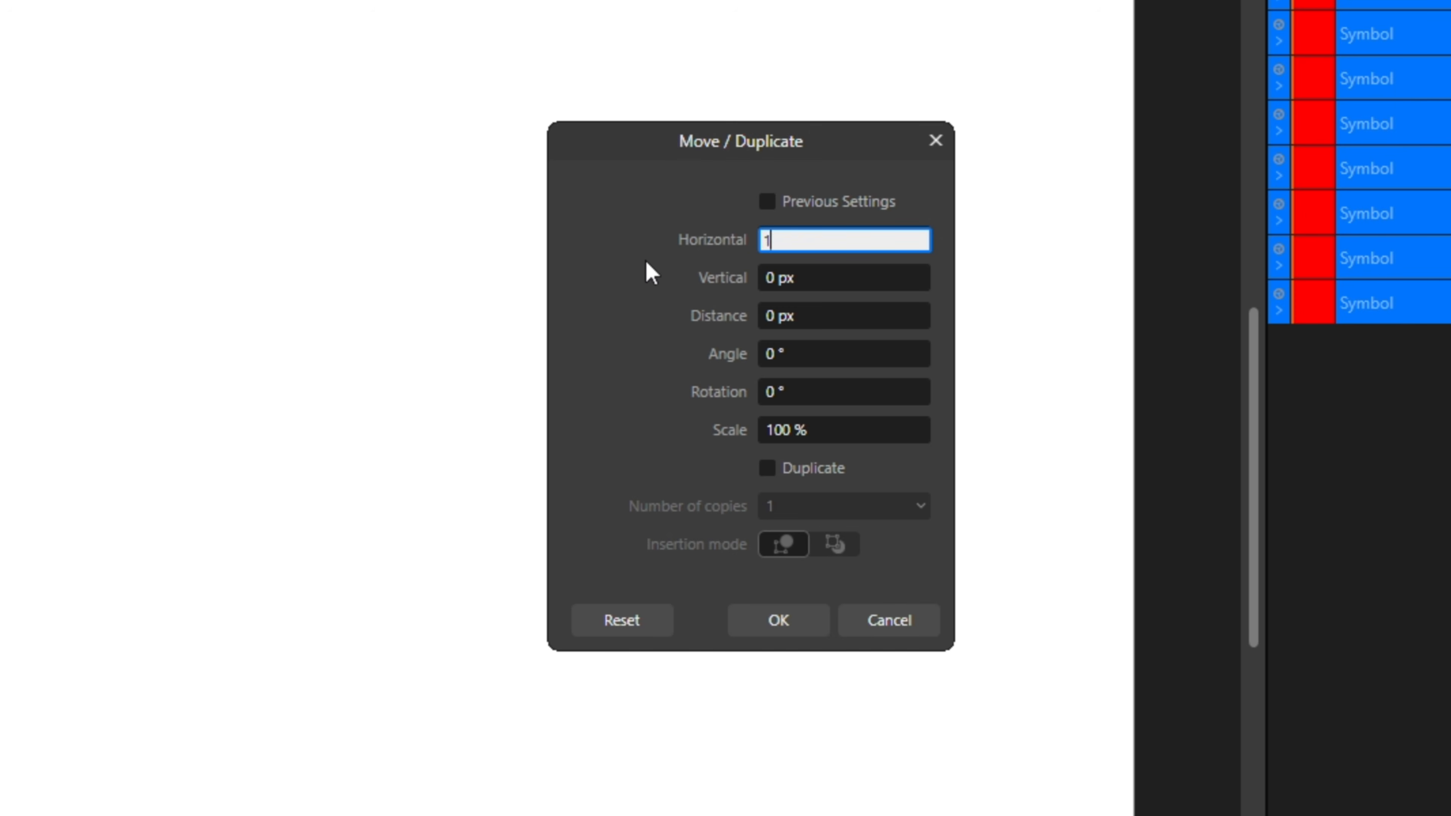
key("Return")
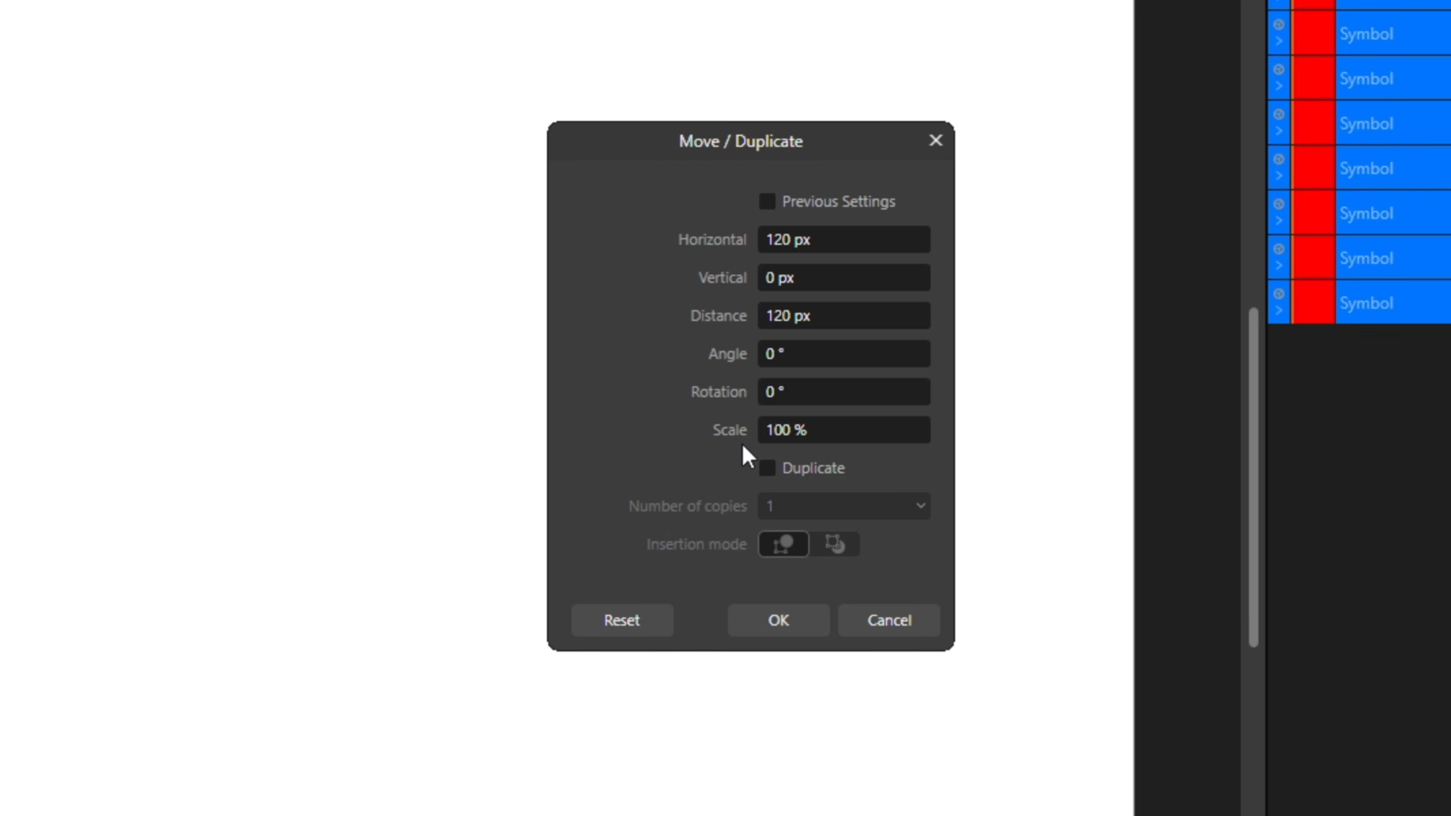
left_click(772, 465)
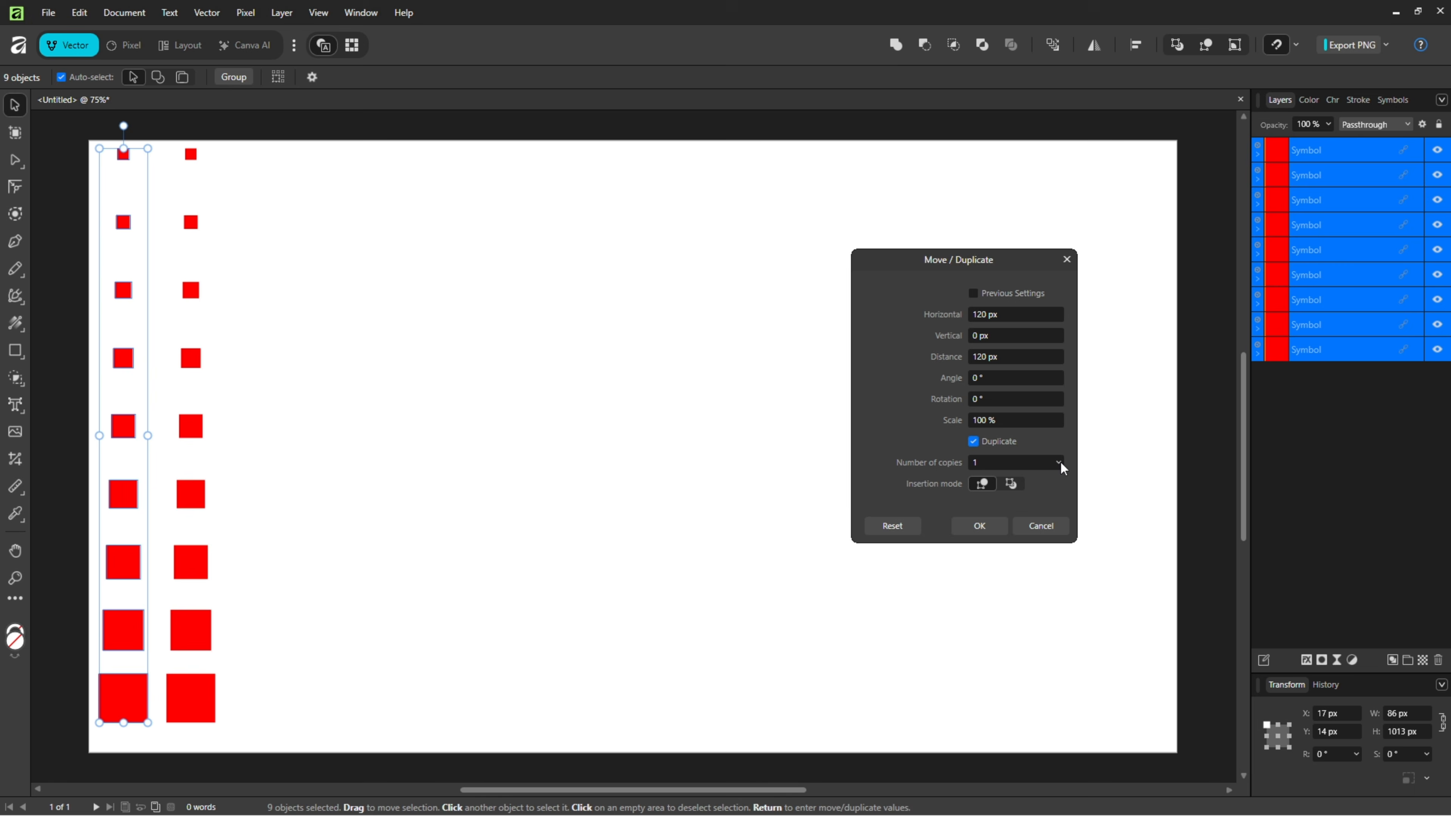
left_click(921, 506)
left_click_drag(1064, 485, 1077, 483)
left_click(954, 472)
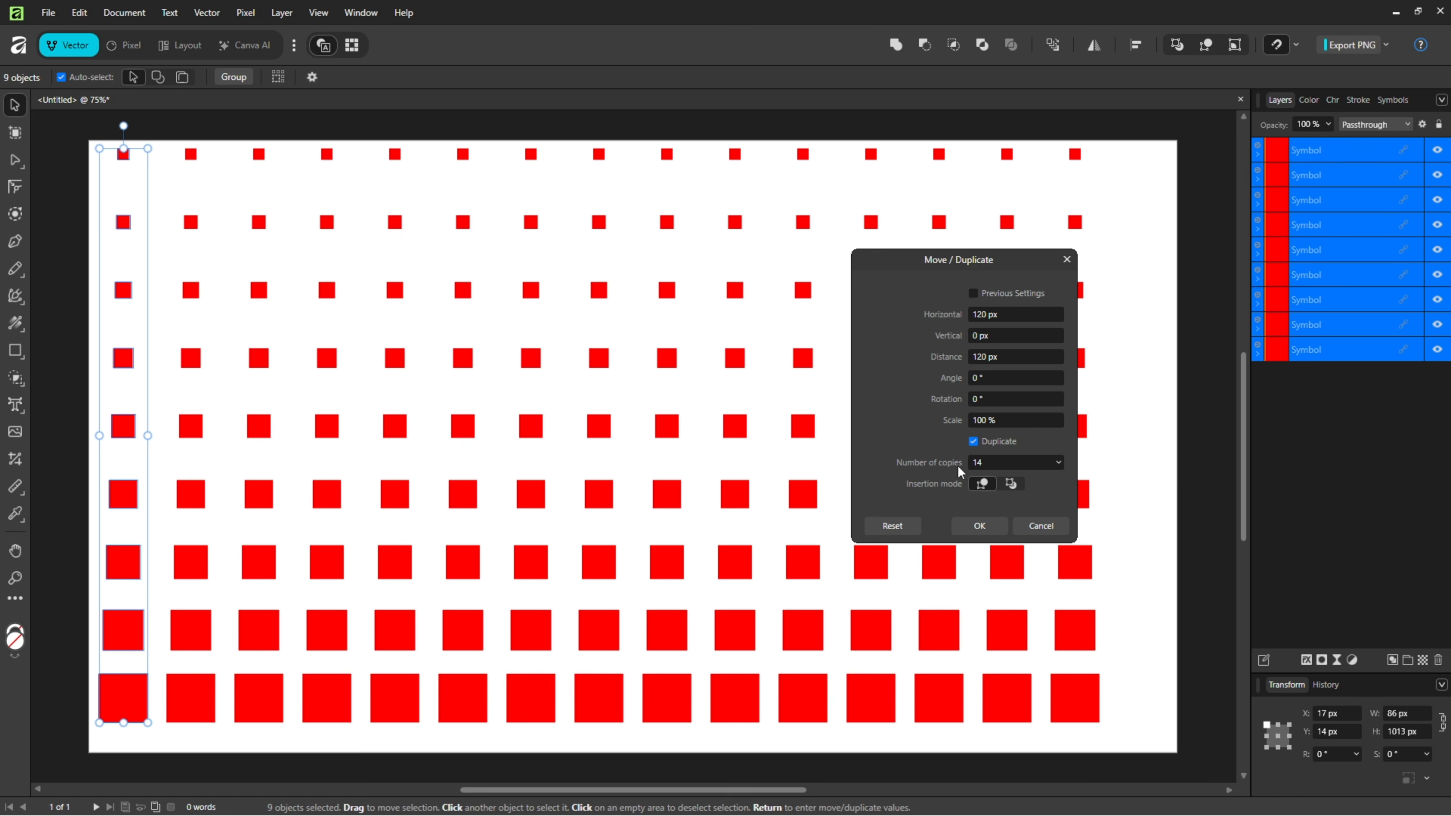
left_click(981, 529)
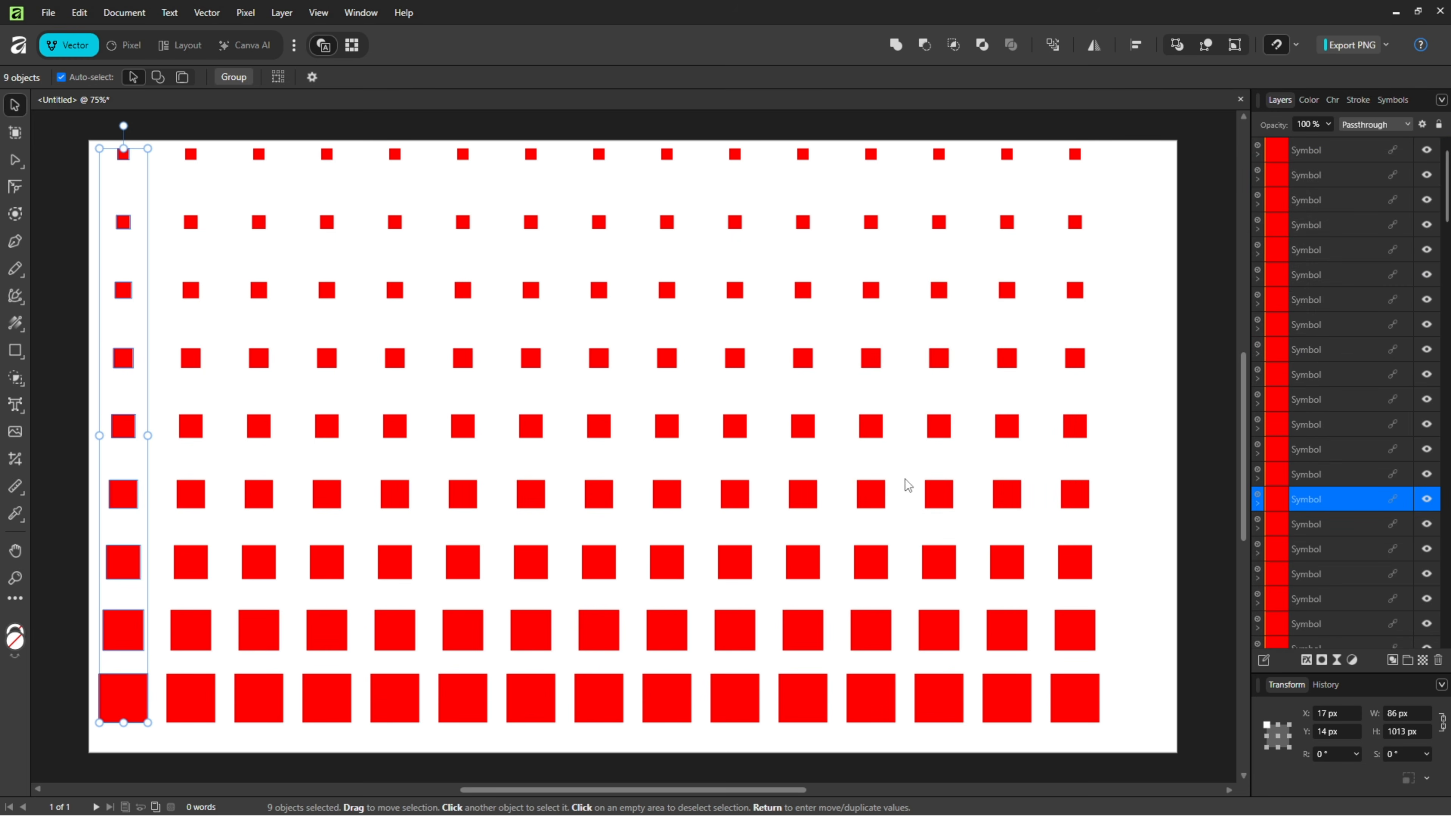
Step: Group all the red squares and duplicate the group
left_click_drag(70, 143, 1166, 753)
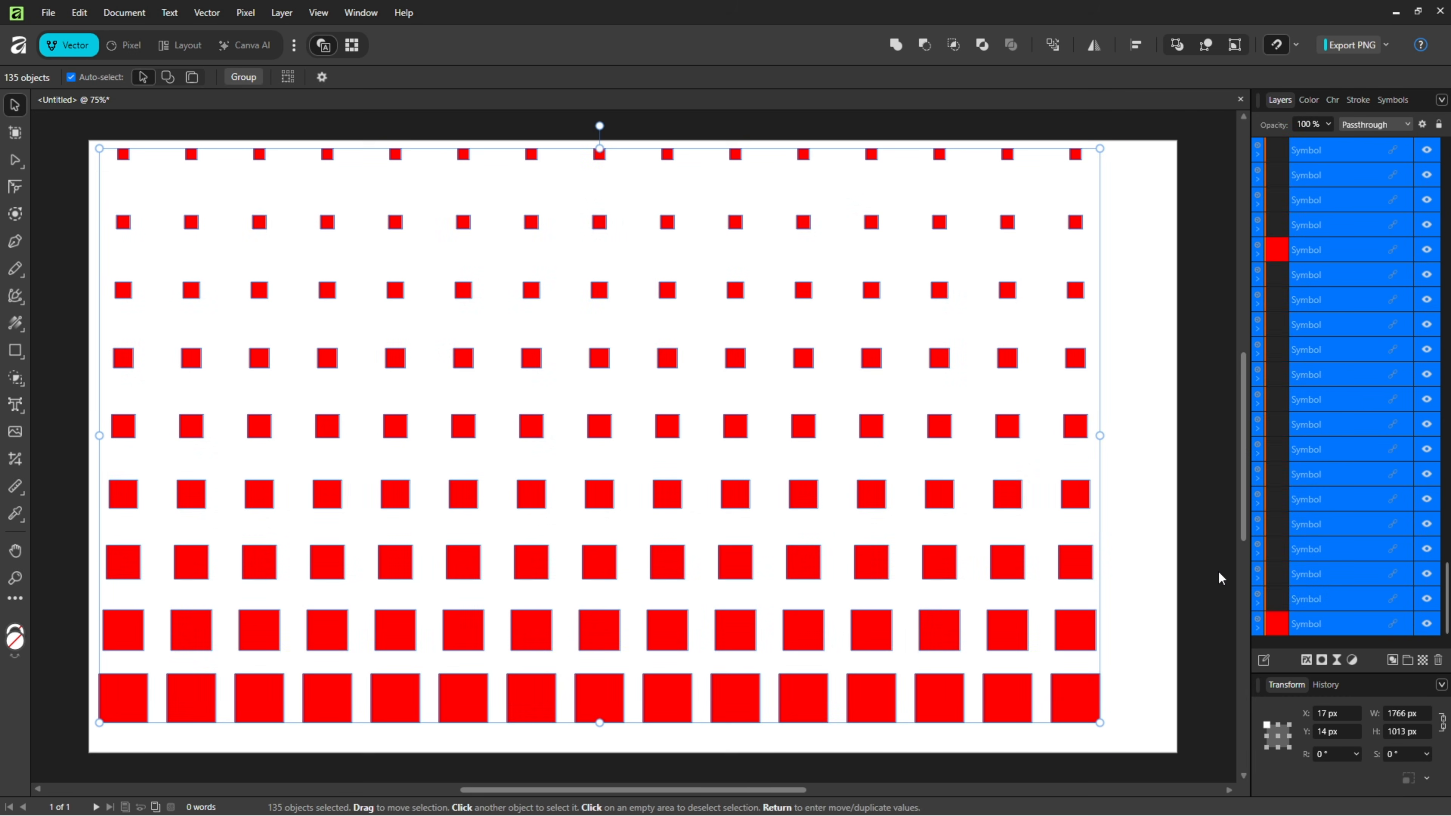
left_click(247, 77)
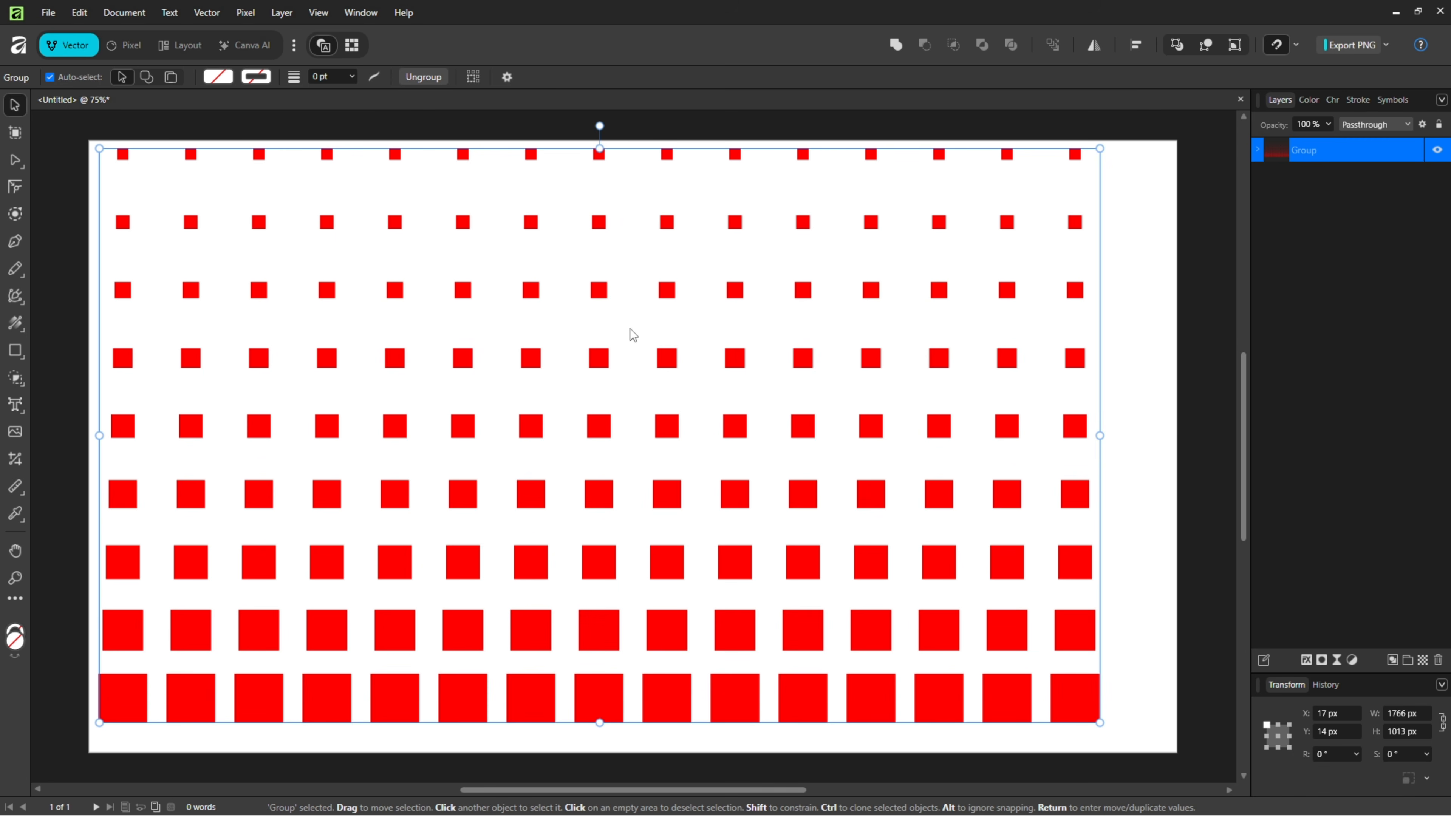
key("ctrl+j")
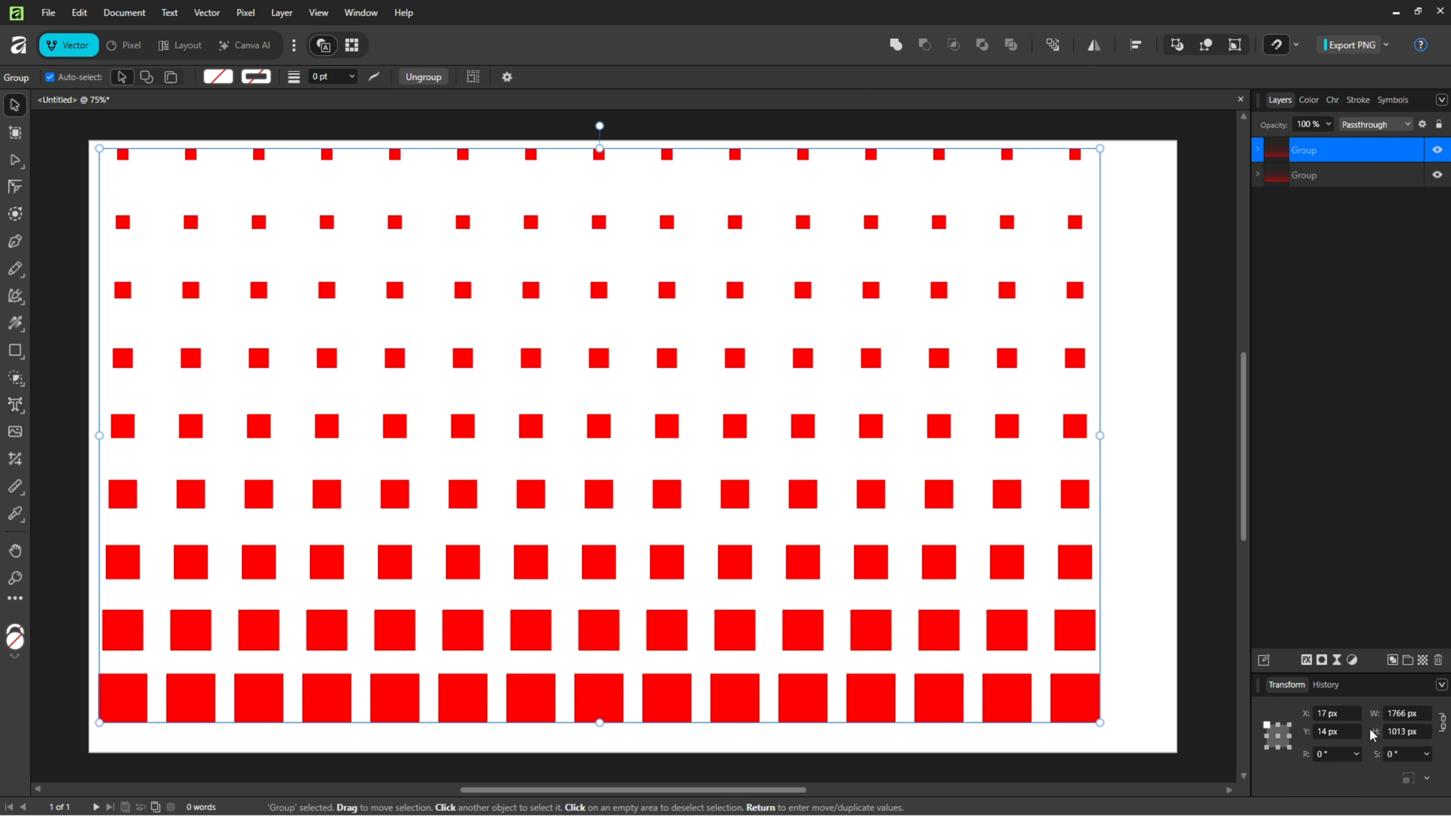
Step: Offset the duplicated group of squares by setting its position to X 77 px and Y 74 px
left_click(1340, 713)
type("77")
key("Return")
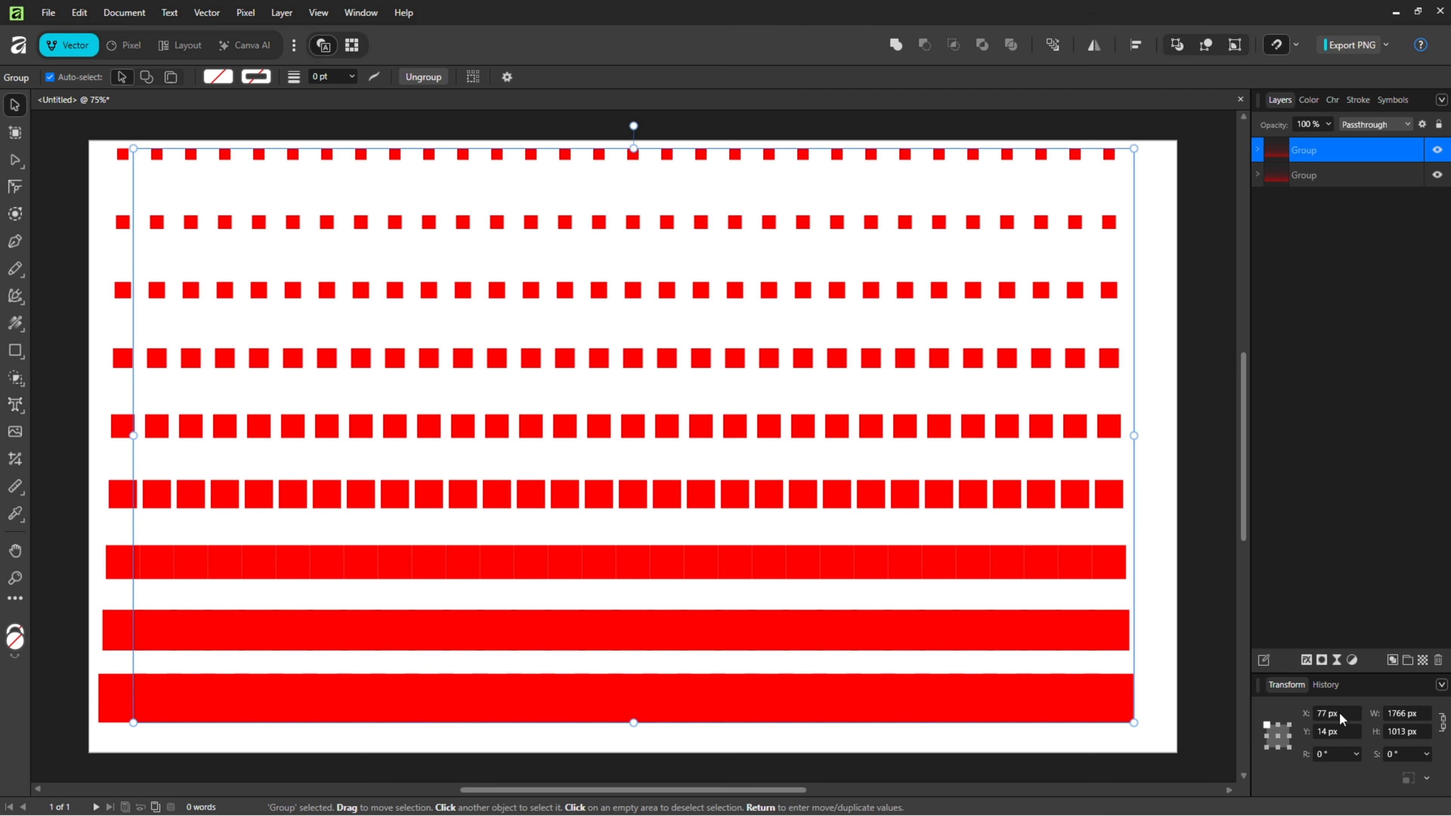
left_click(1341, 734)
type("74")
key("Return")
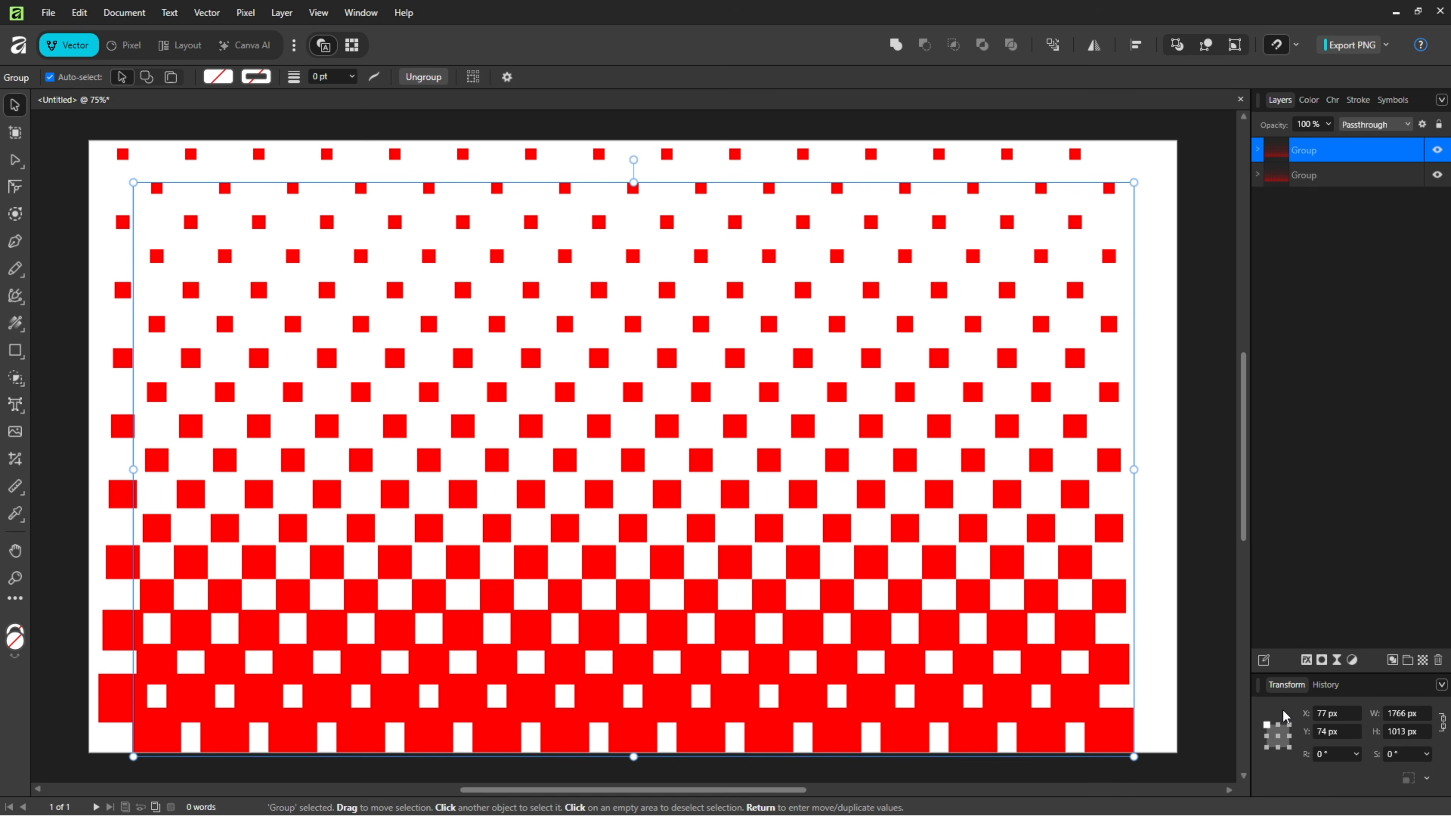
Step: Group the two sets of red squares together and centre the result horizontally and vertically on the page
left_click_drag(93, 137, 1130, 786)
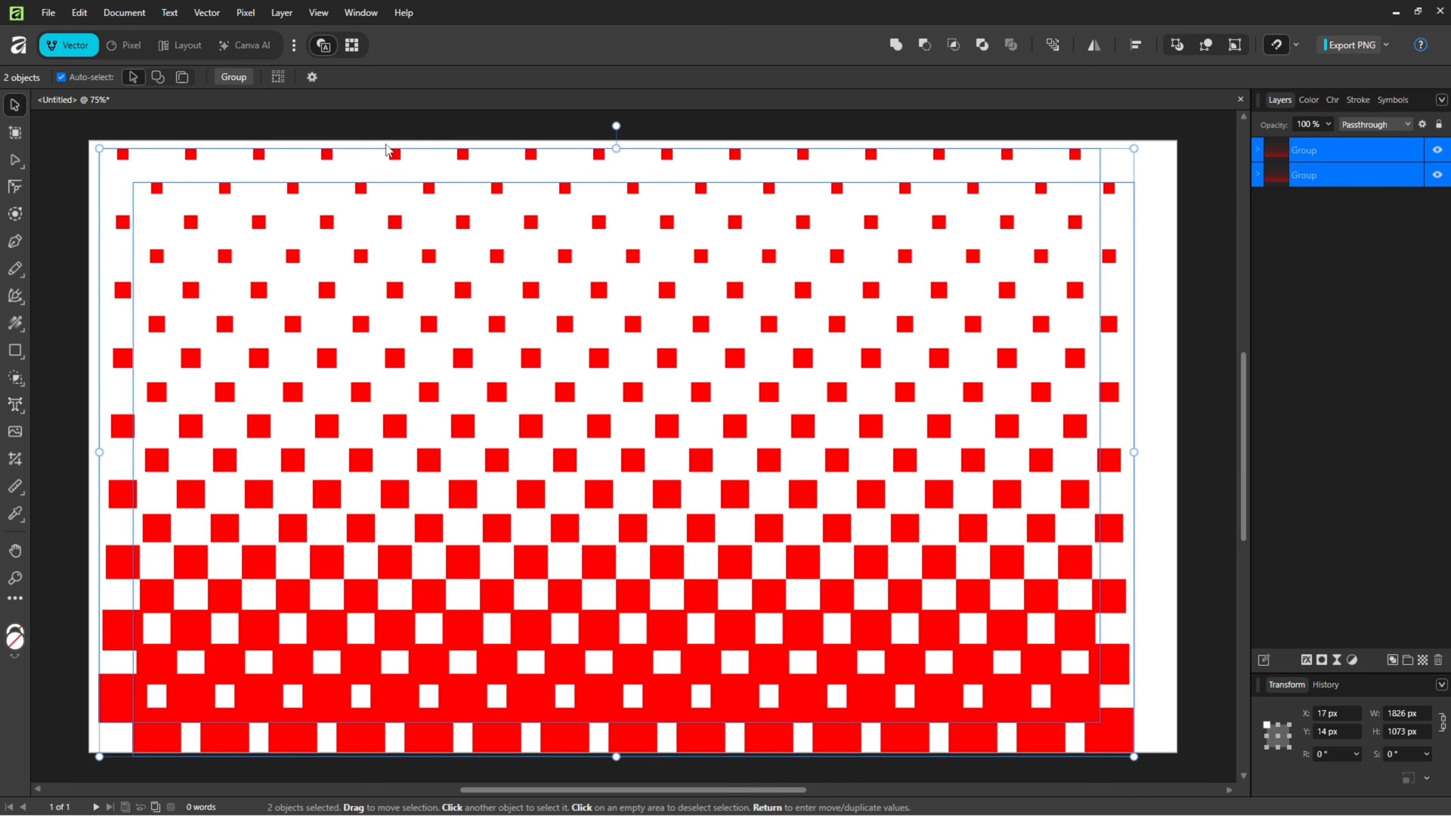
left_click(247, 84)
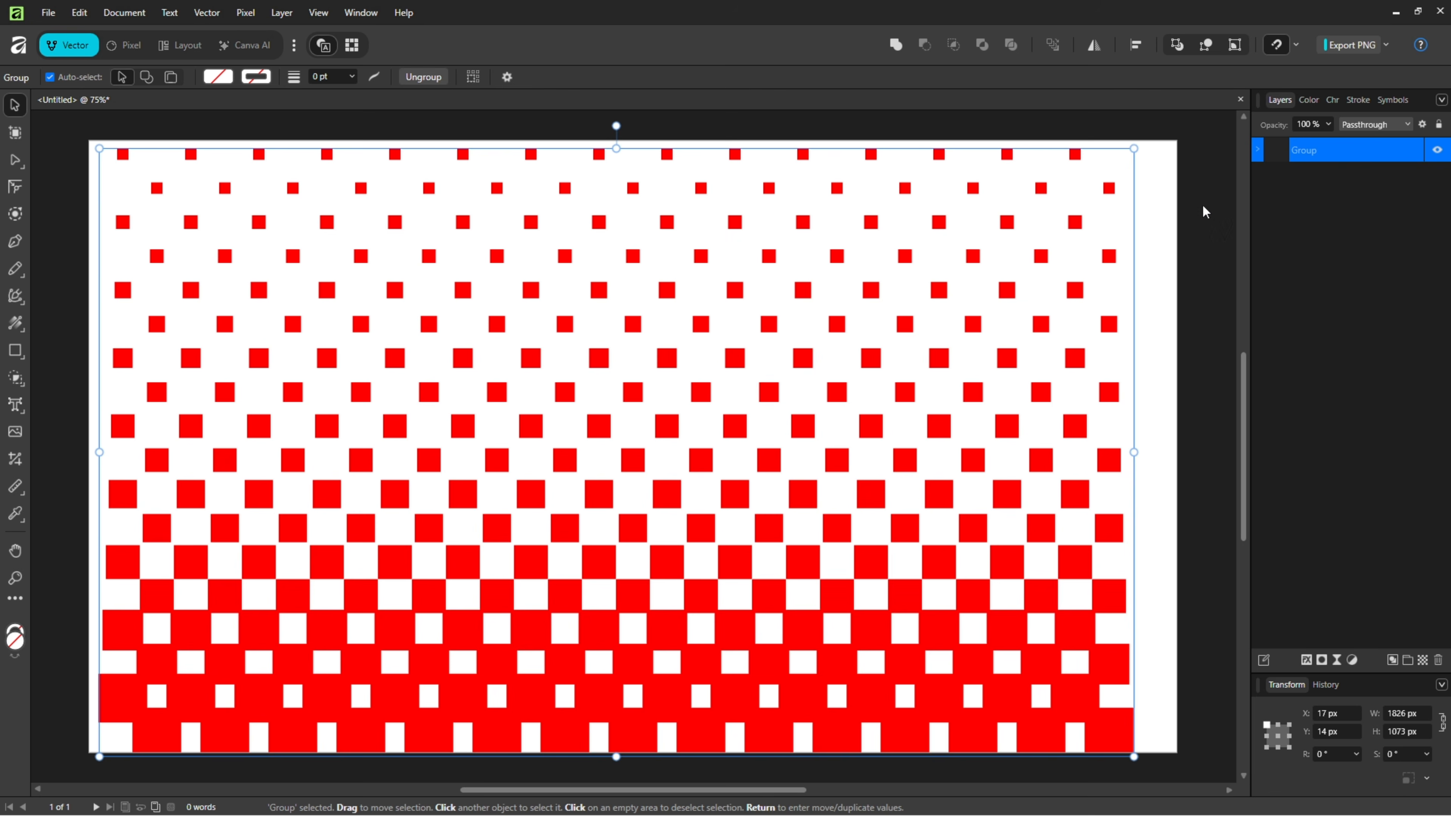
left_click(1136, 45)
left_click(1183, 96)
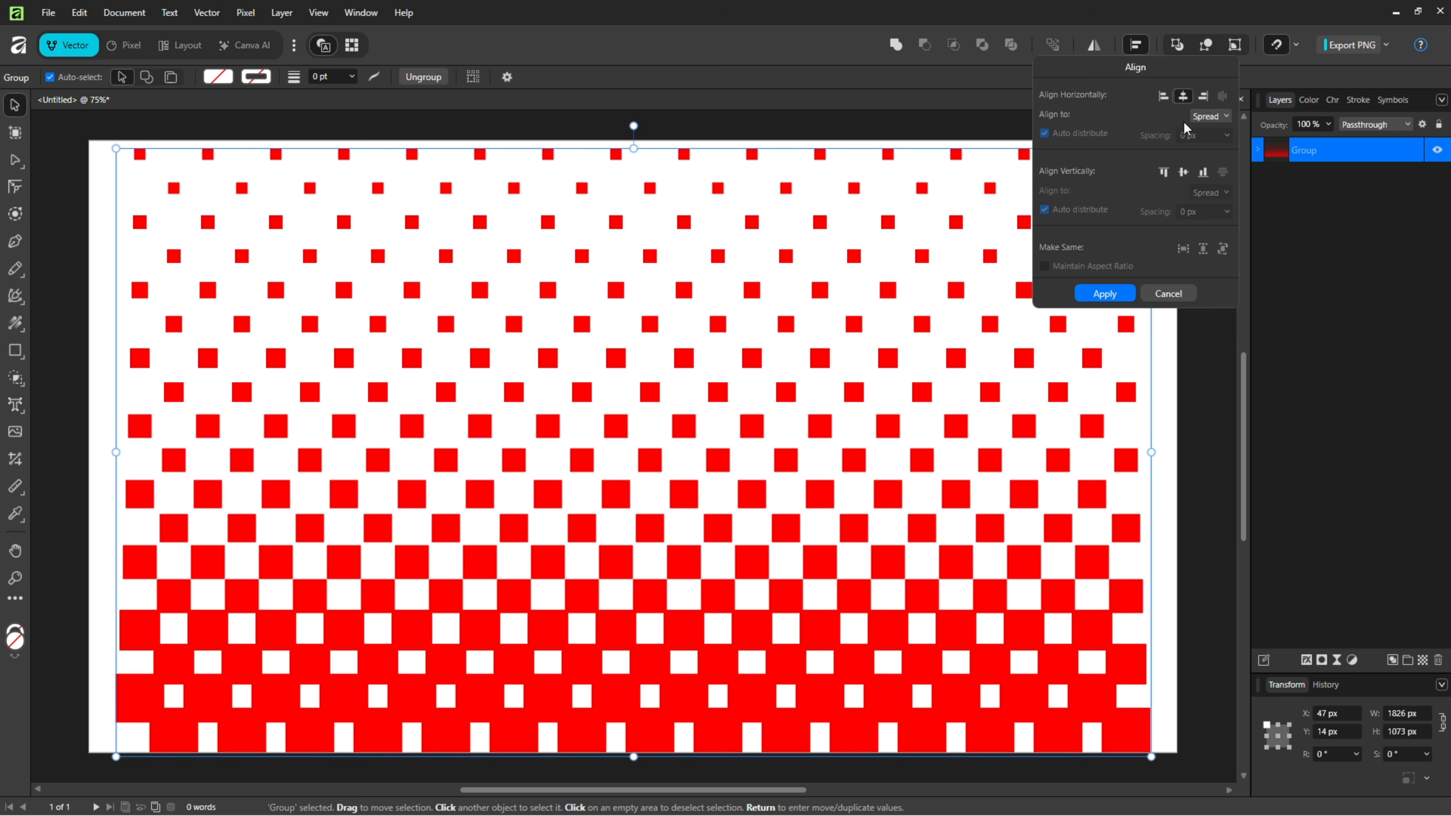
left_click(1183, 172)
left_click(1107, 295)
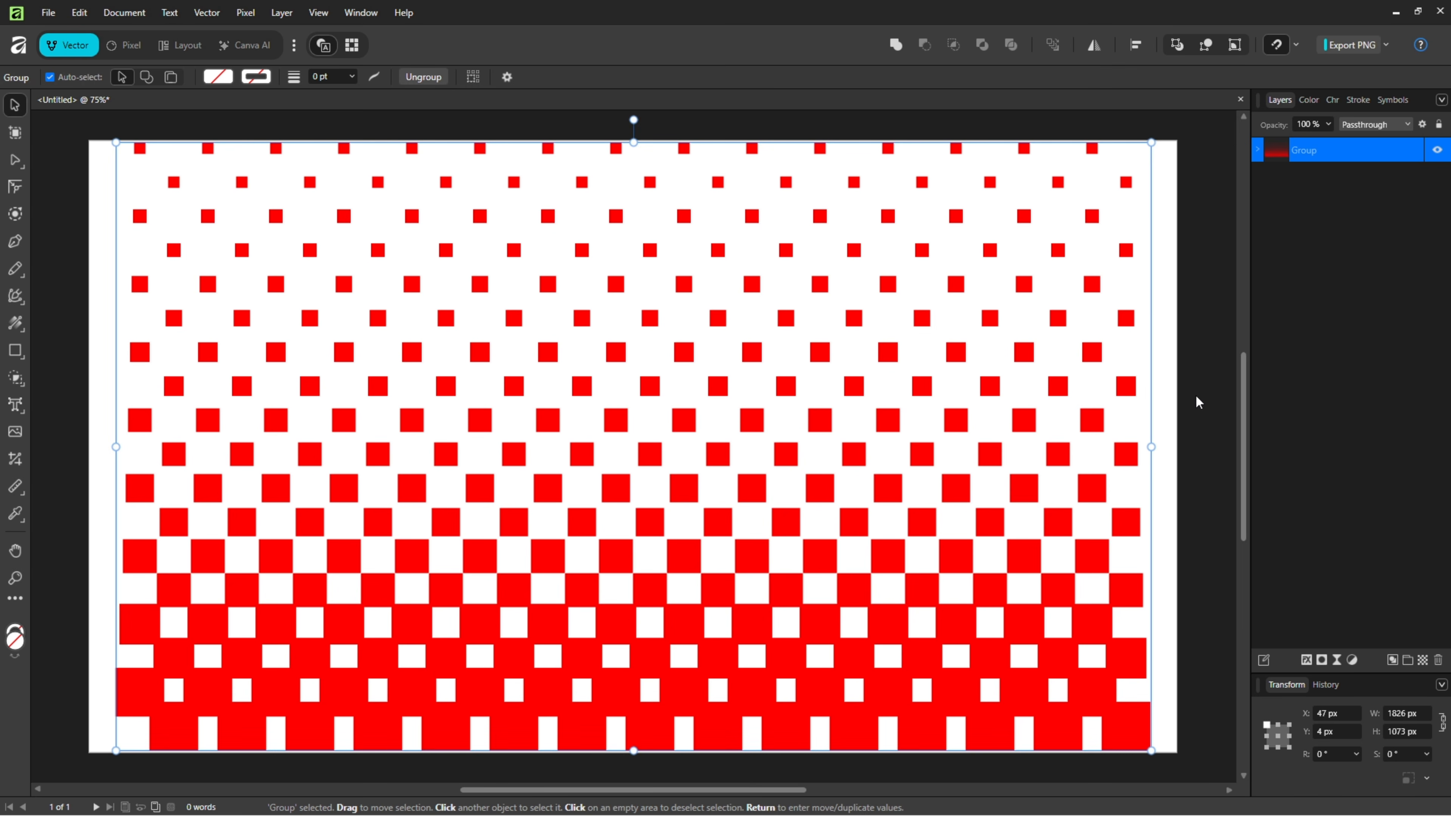
left_click(1202, 410)
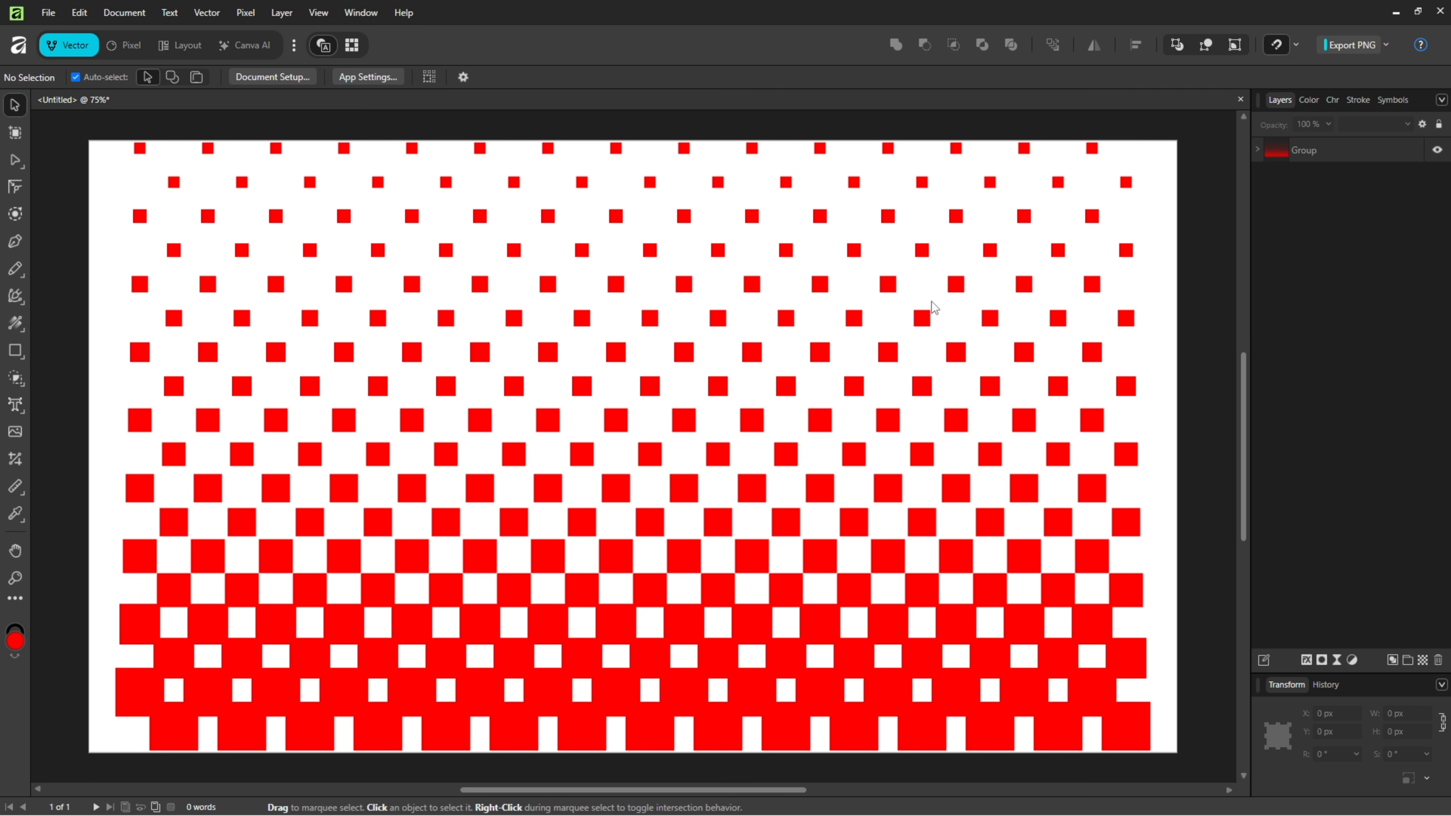
Step: Inside one of the top-row symbols, draw a star about 13 px wide beside the red square
left_click(891, 150)
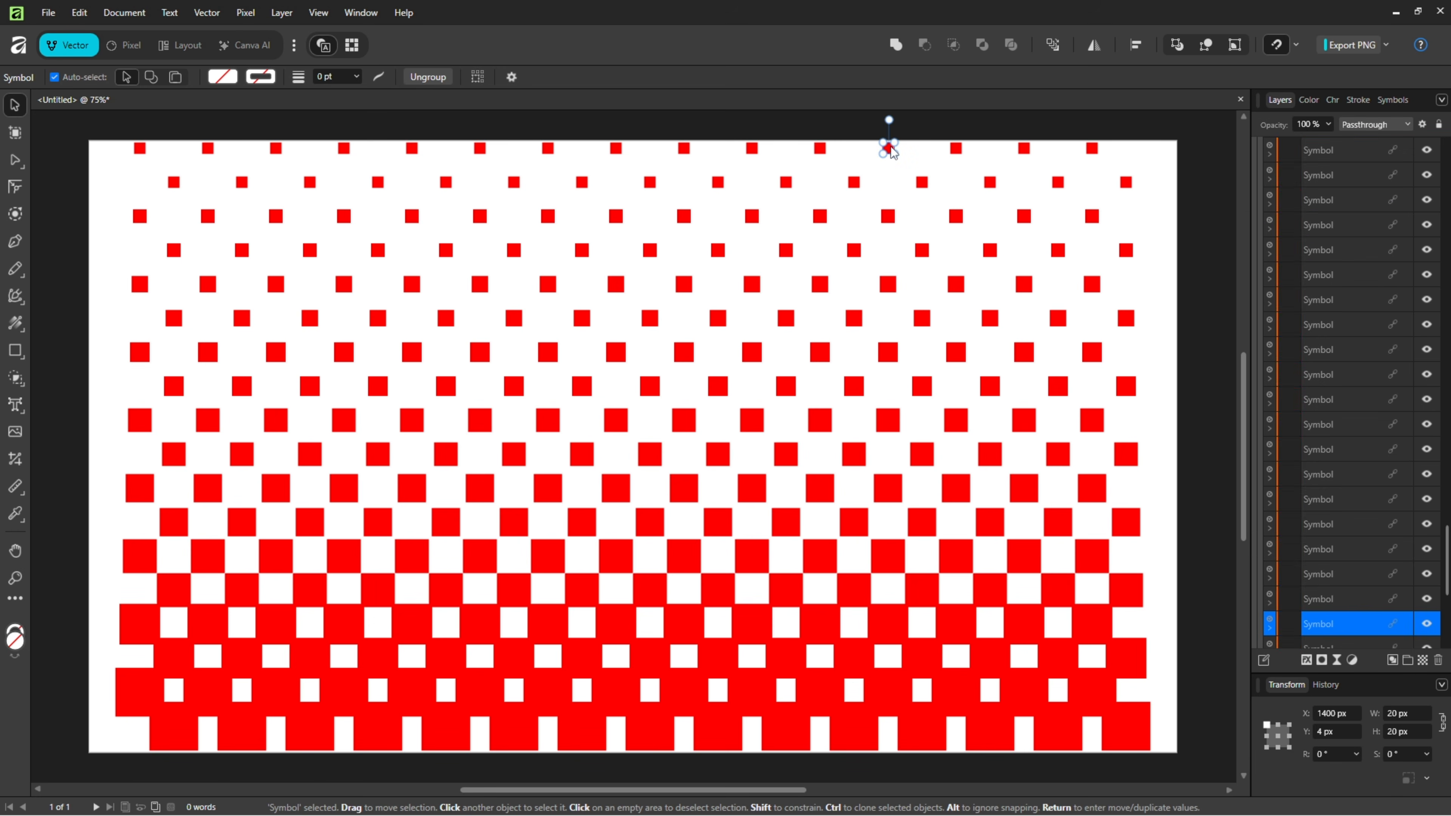
double_click(891, 149)
key("a")
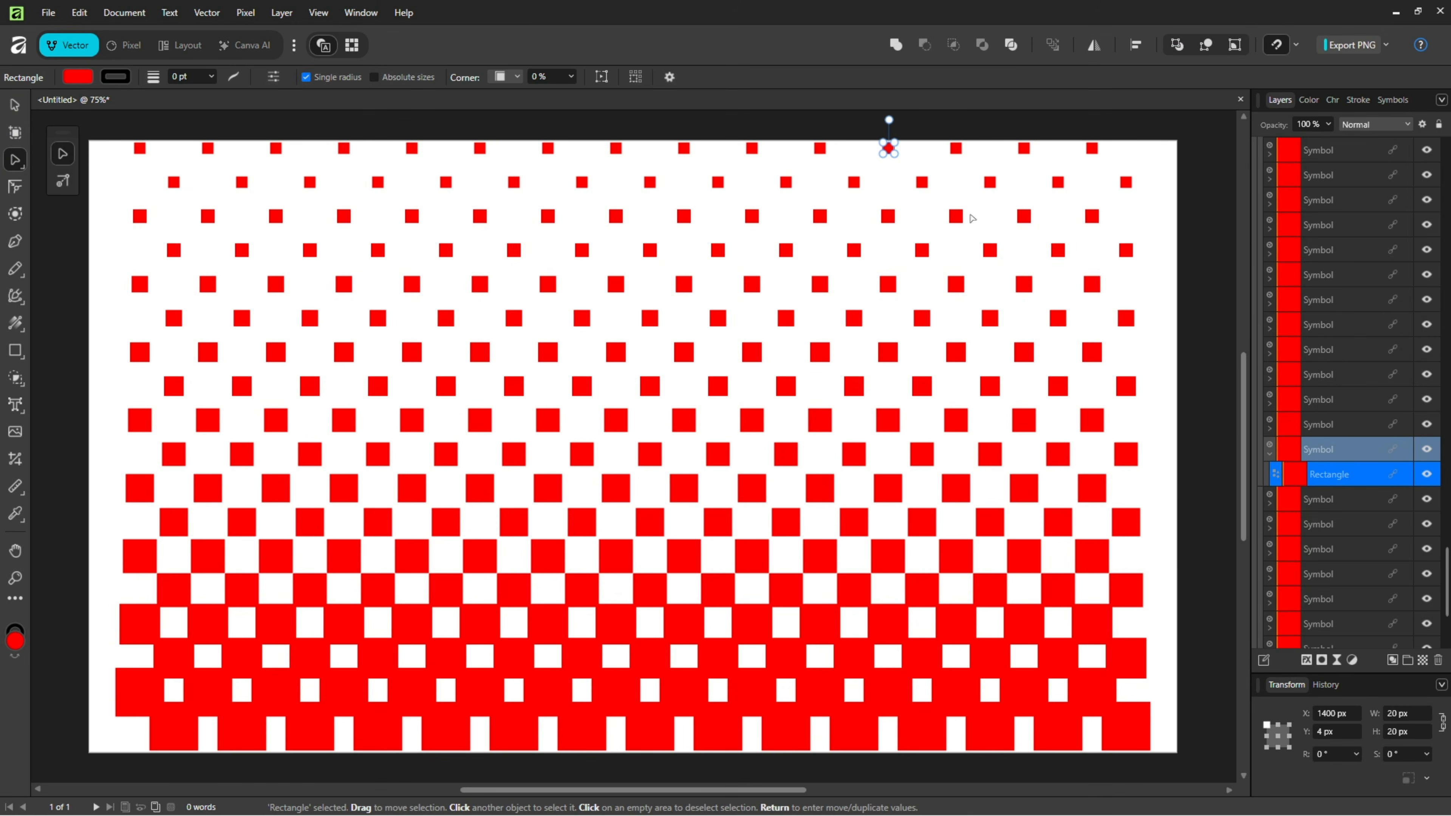
scroll(905, 149, "up", 14)
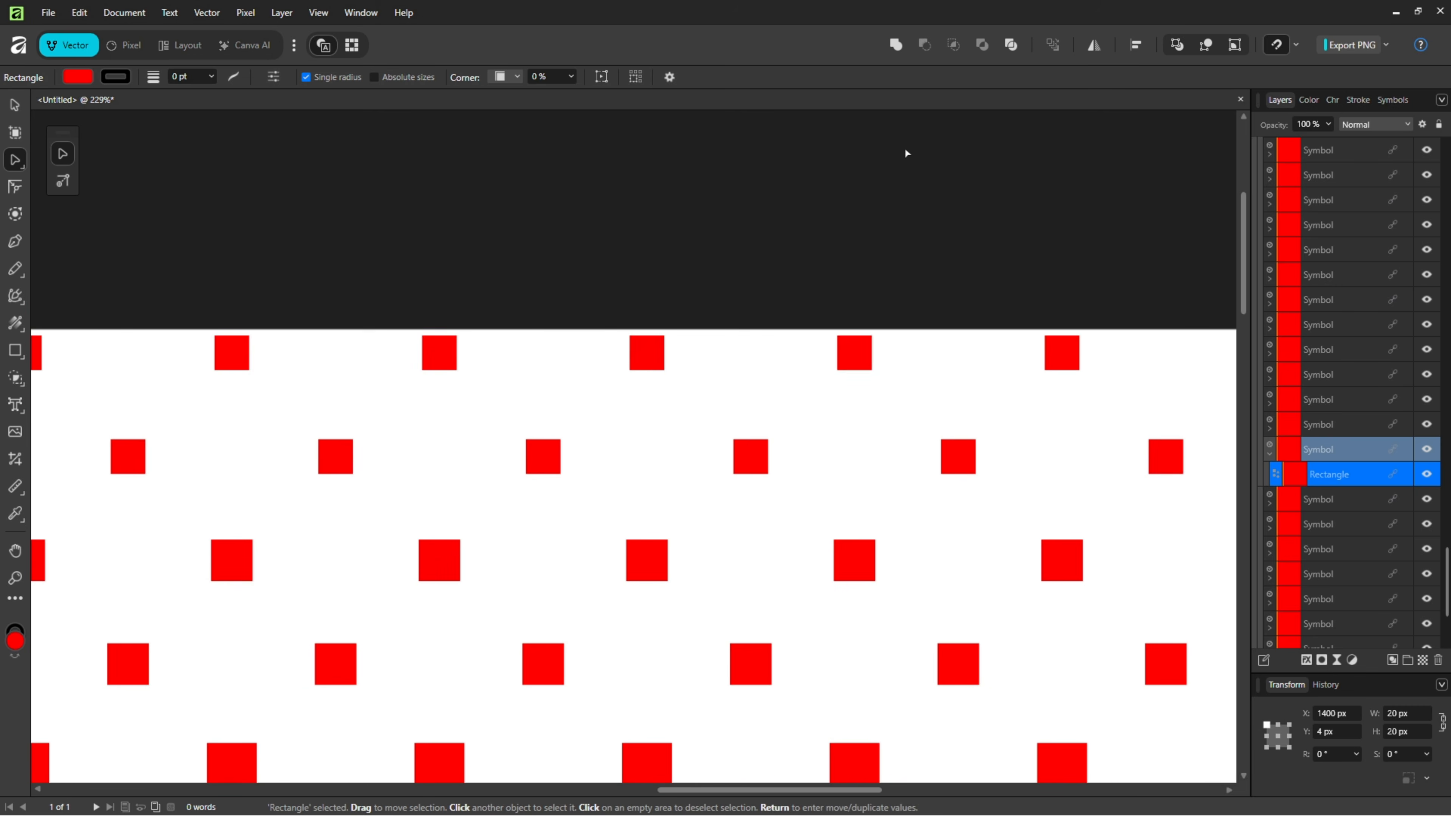
scroll(872, 474, "up", 3)
left_click_drag(722, 551, 969, 476)
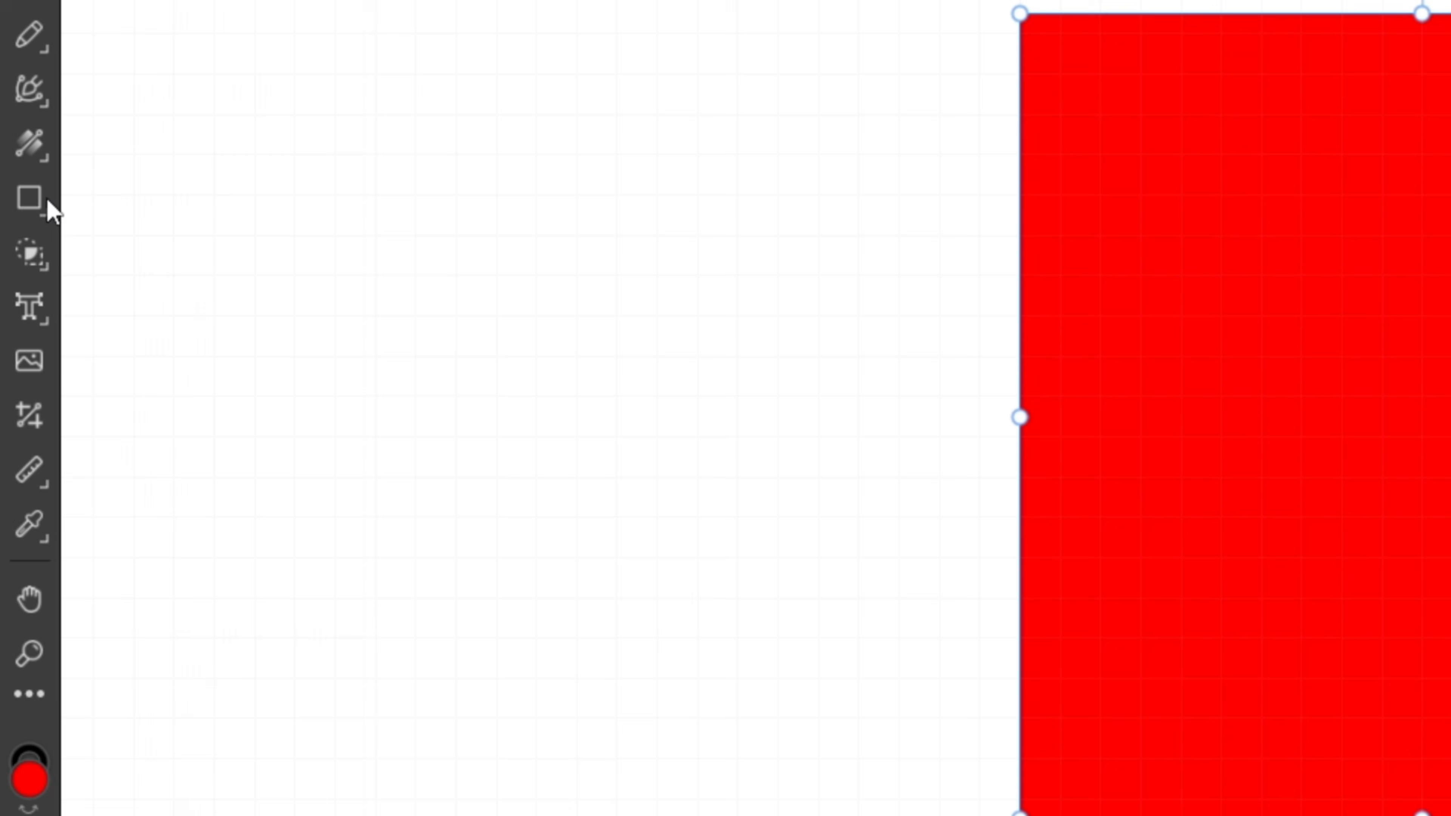
left_click(22, 354)
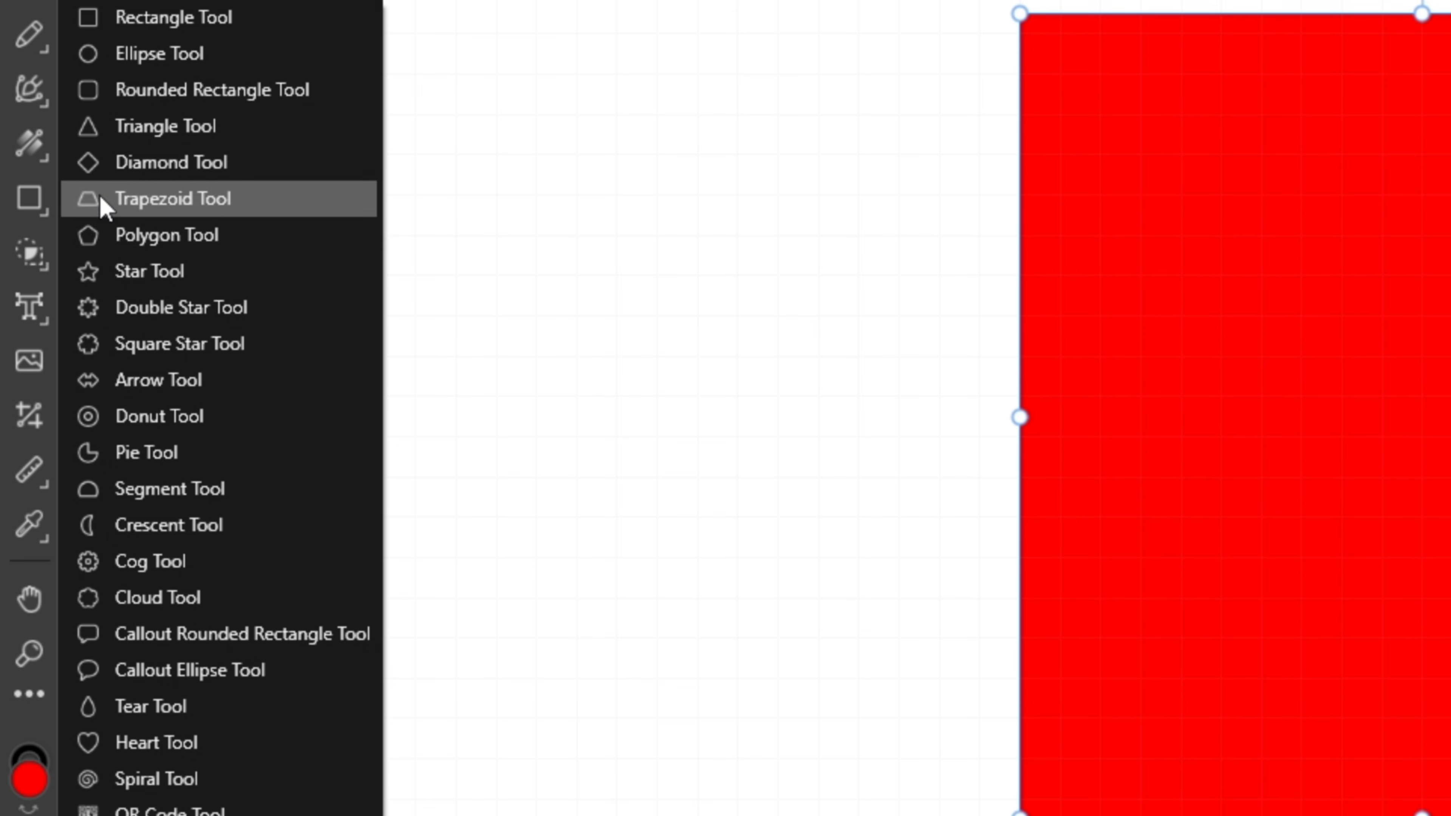
left_click(148, 276)
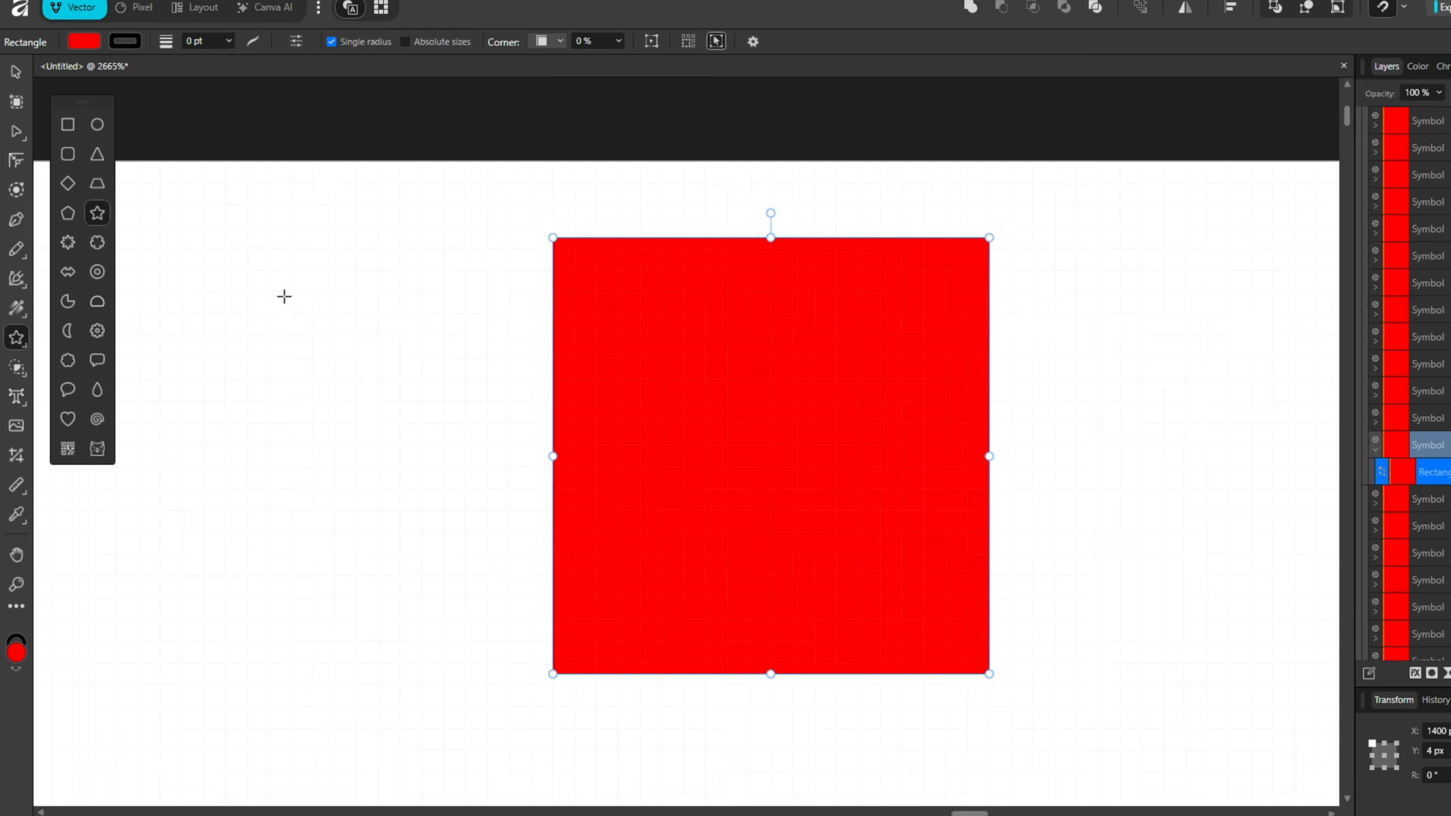
mouse_move(269, 293)
left_mouse_down()
mouse_move(508, 594)
mouse_move(544, 510)
left_mouse_up()
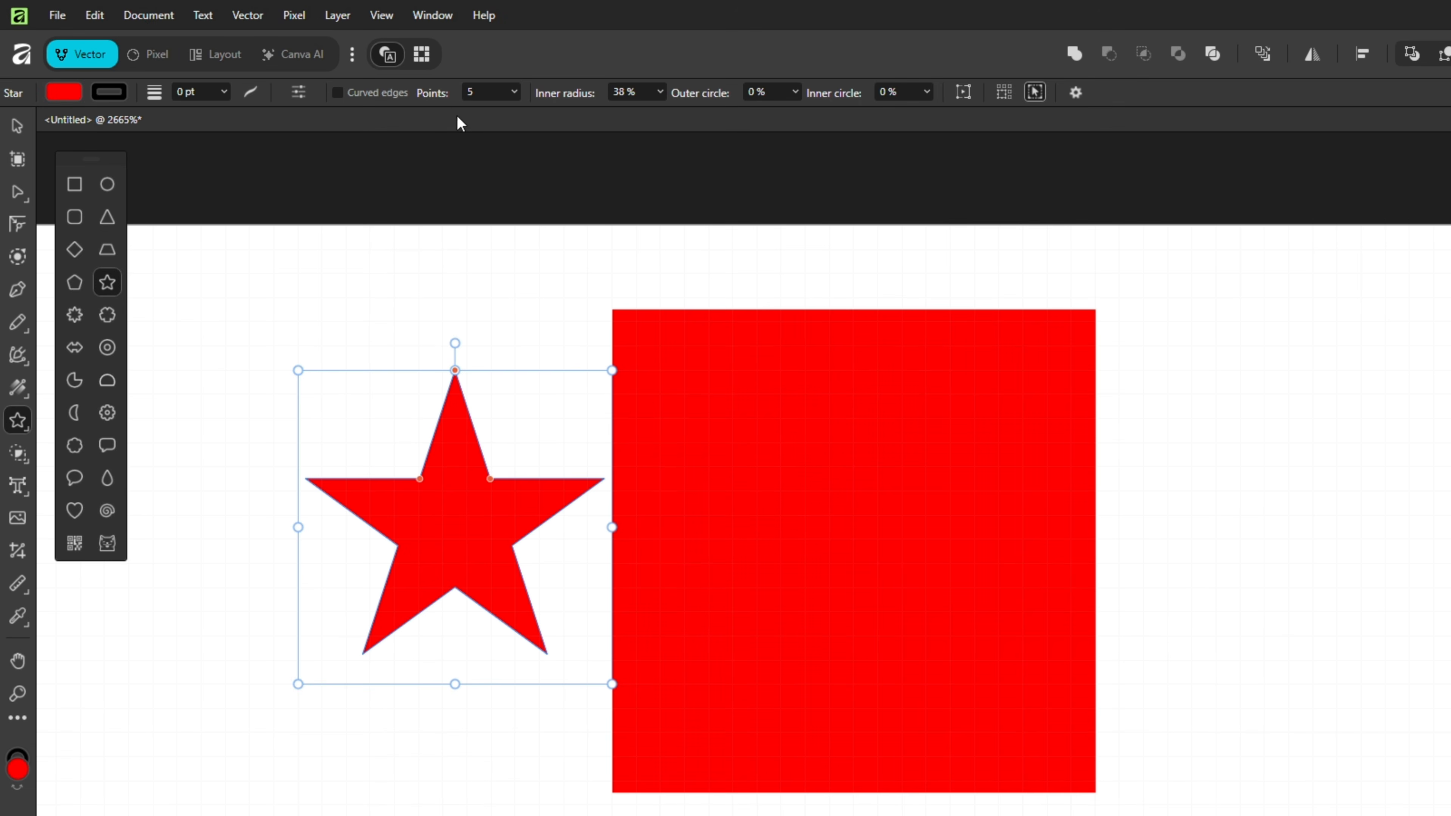
Step: Set the star's number of points to 4
left_click(407, 77)
type("4")
key("Return")
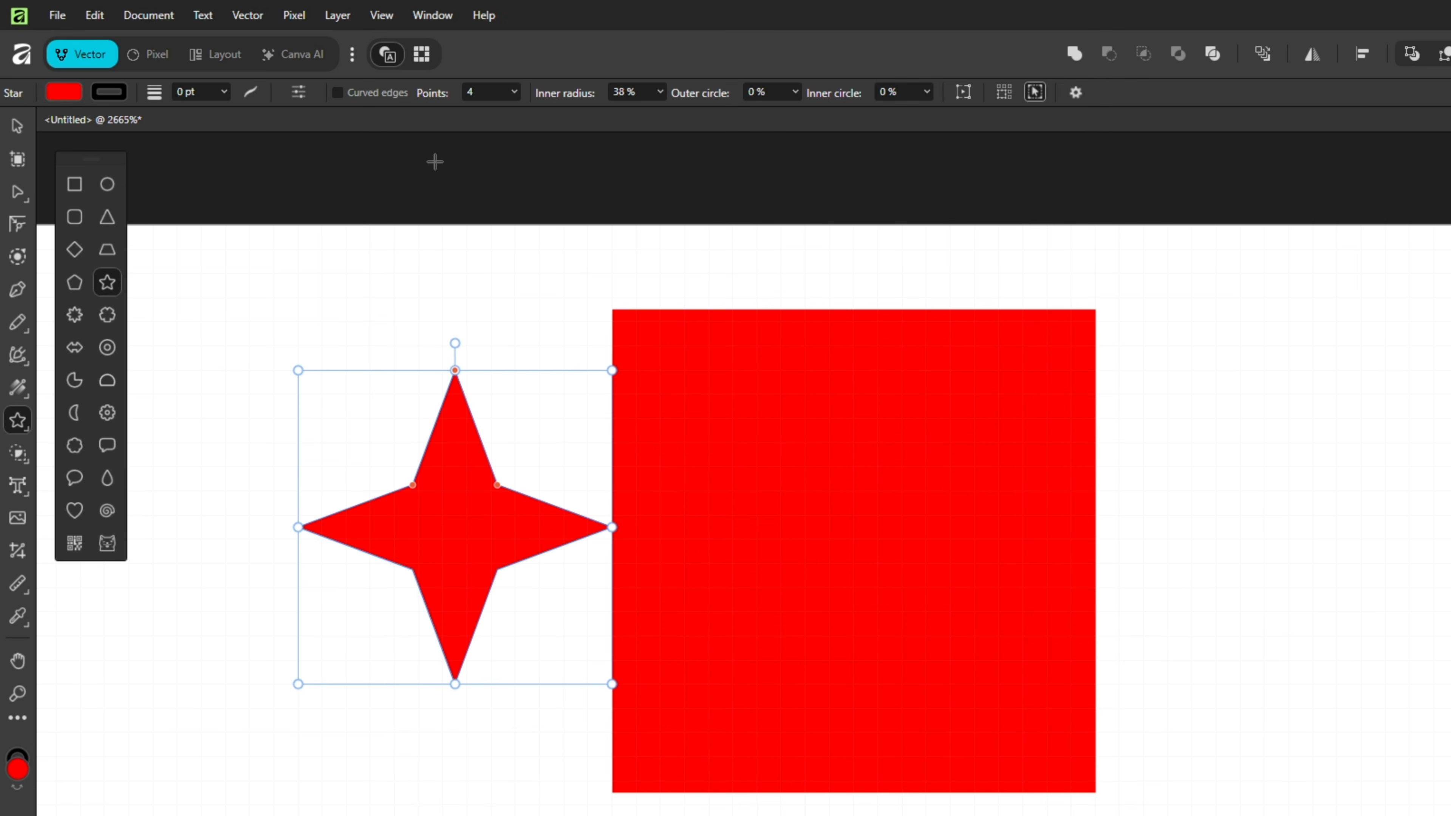
Step: Fill the star with blue and round its inner corners with an inner circle of about 54%
left_click(63, 92)
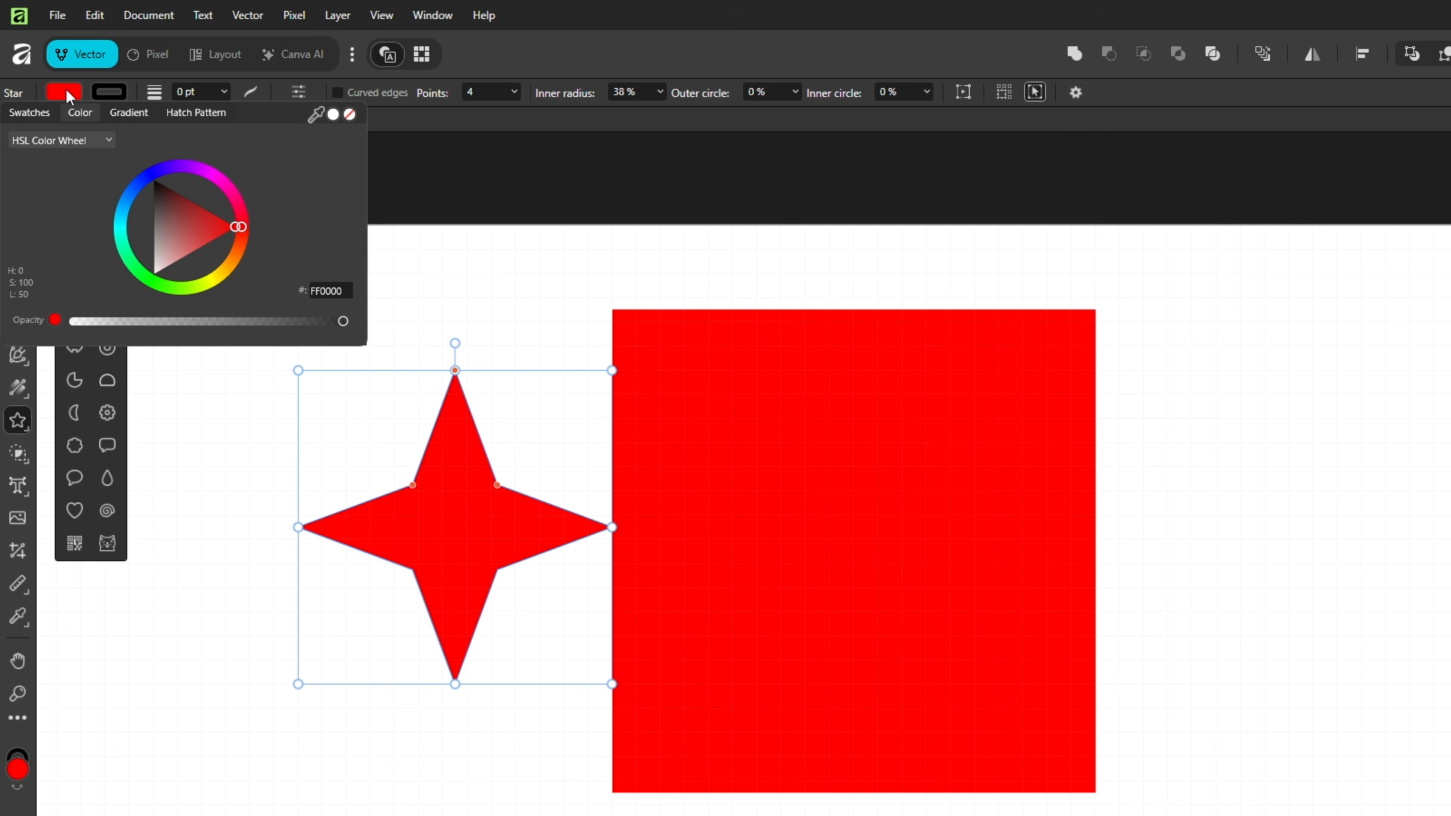
left_click(133, 191)
left_click_drag(132, 191, 138, 188)
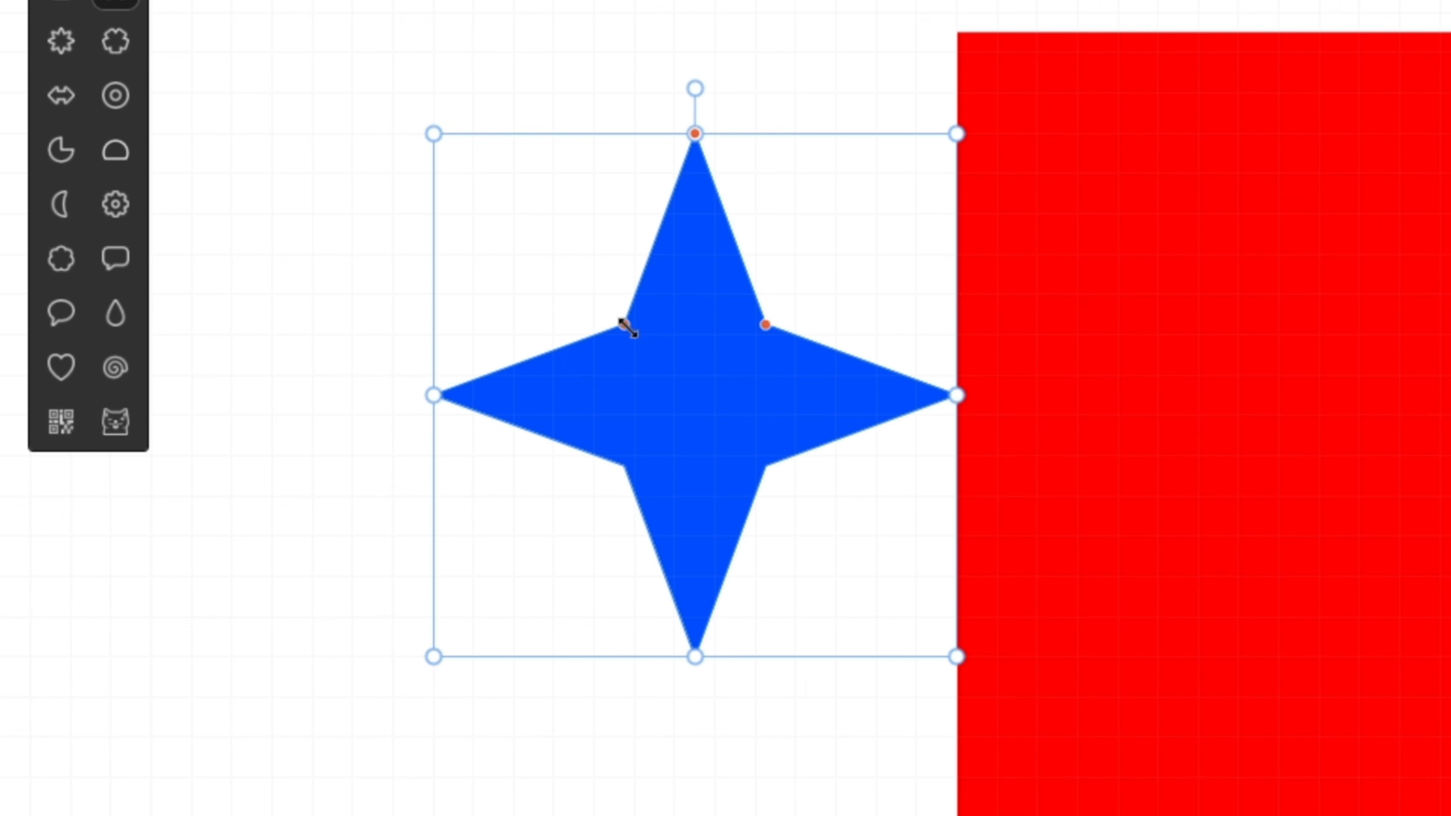
left_click(411, 484)
left_click_drag(626, 328, 675, 354)
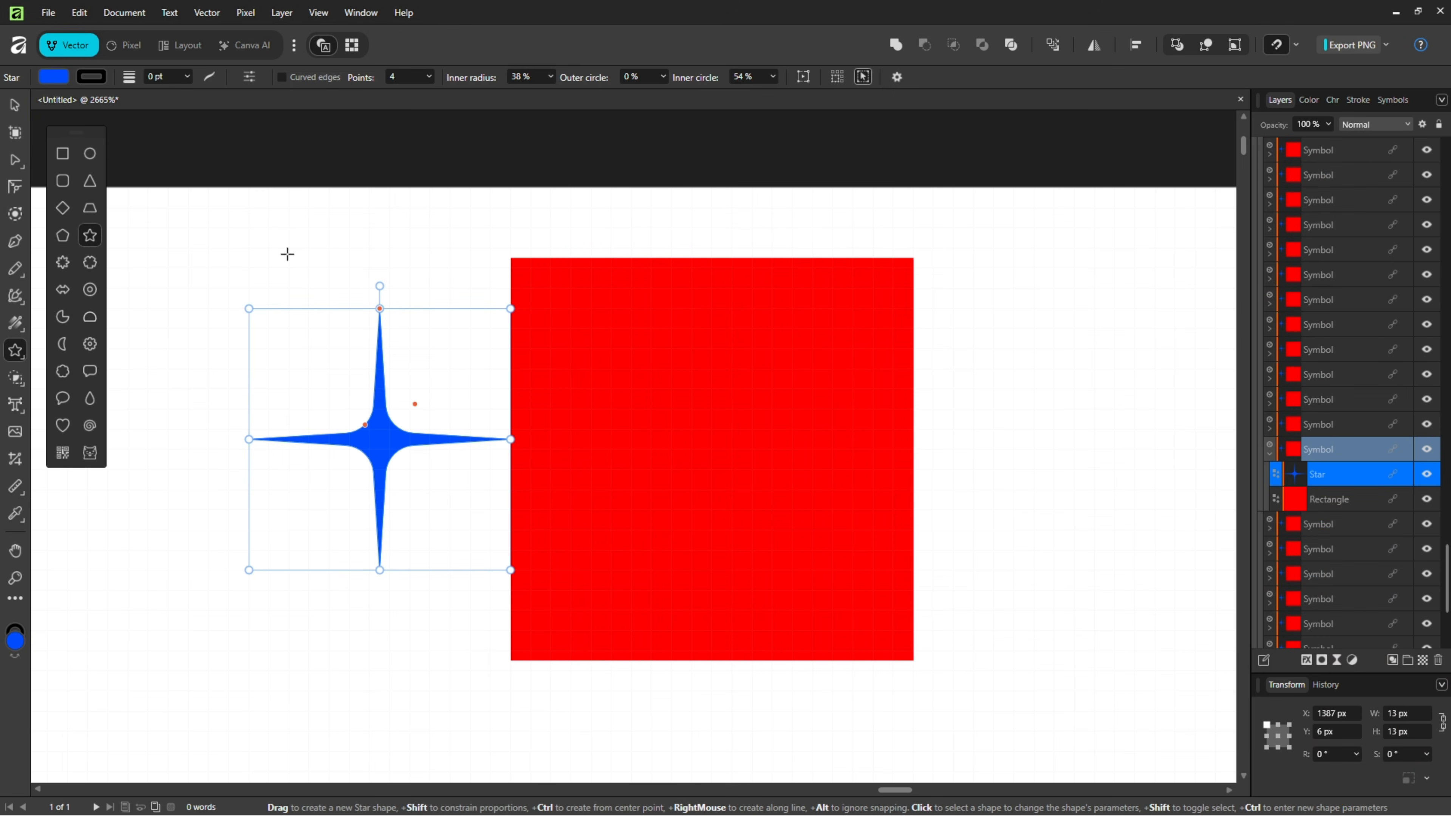
Step: Move the blue star onto the red square and resize it to match the square's 20 px bounds
left_click(14, 108)
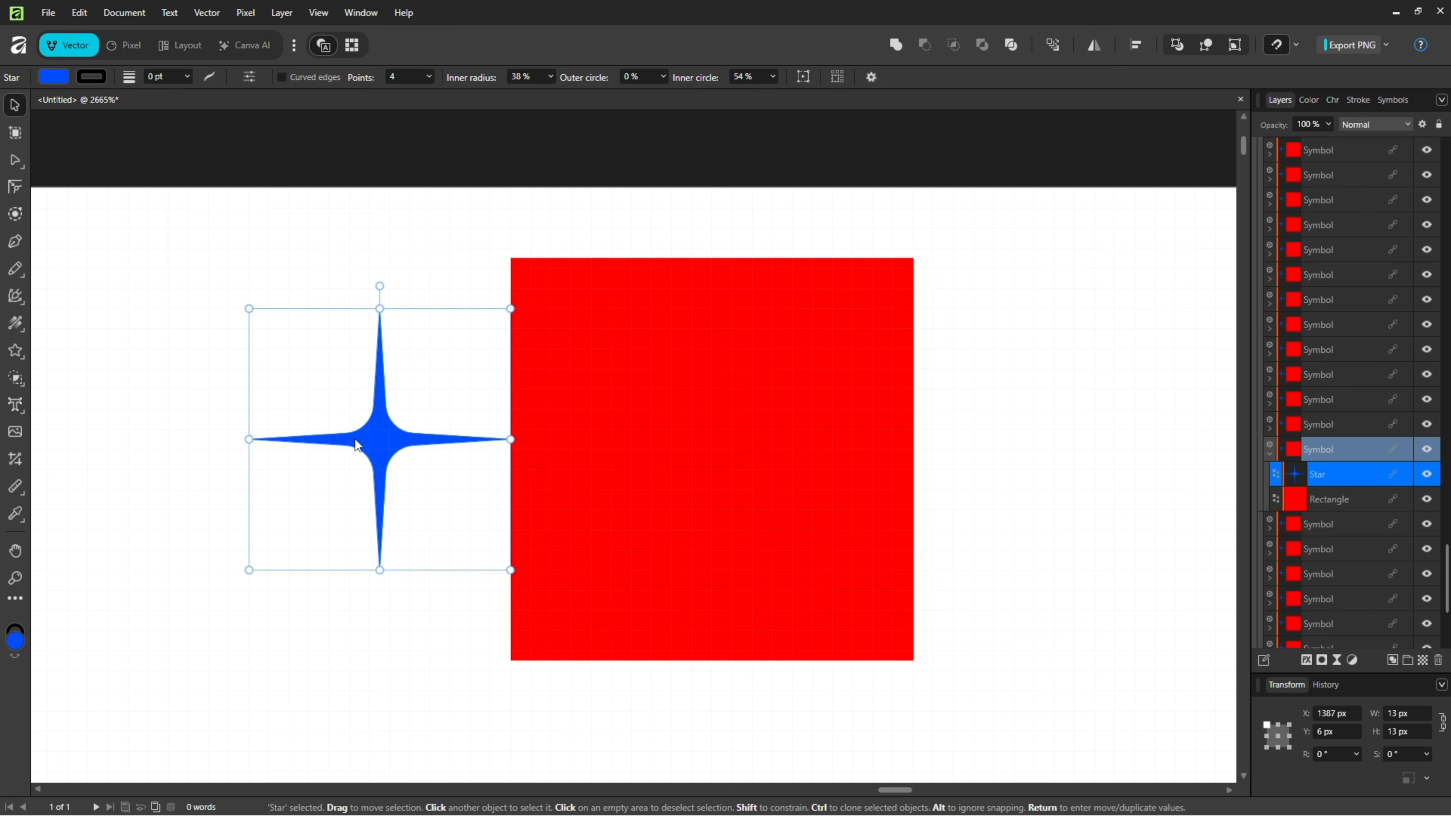
left_click_drag(385, 439, 638, 390)
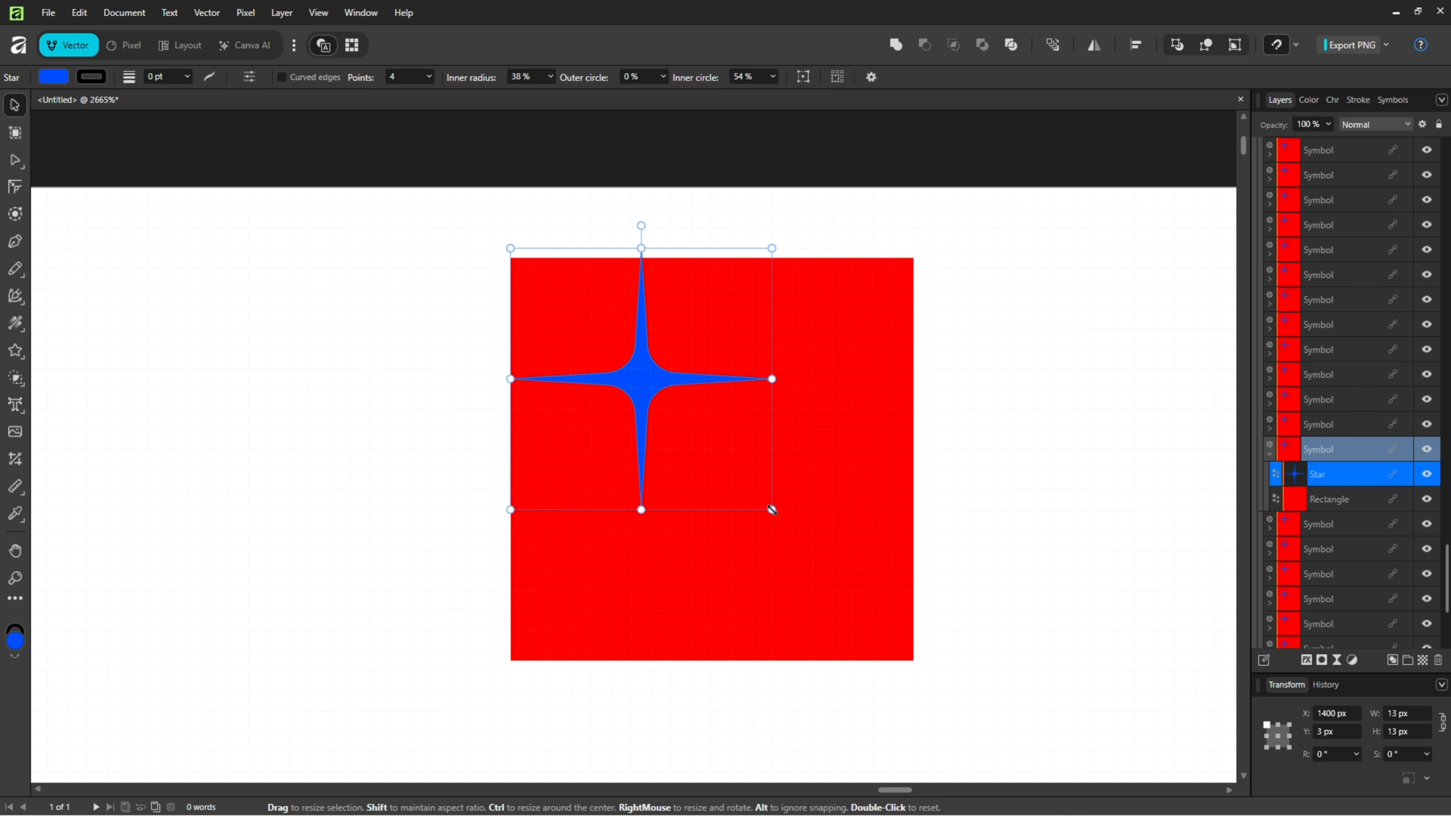
left_click_drag(771, 510, 913, 650)
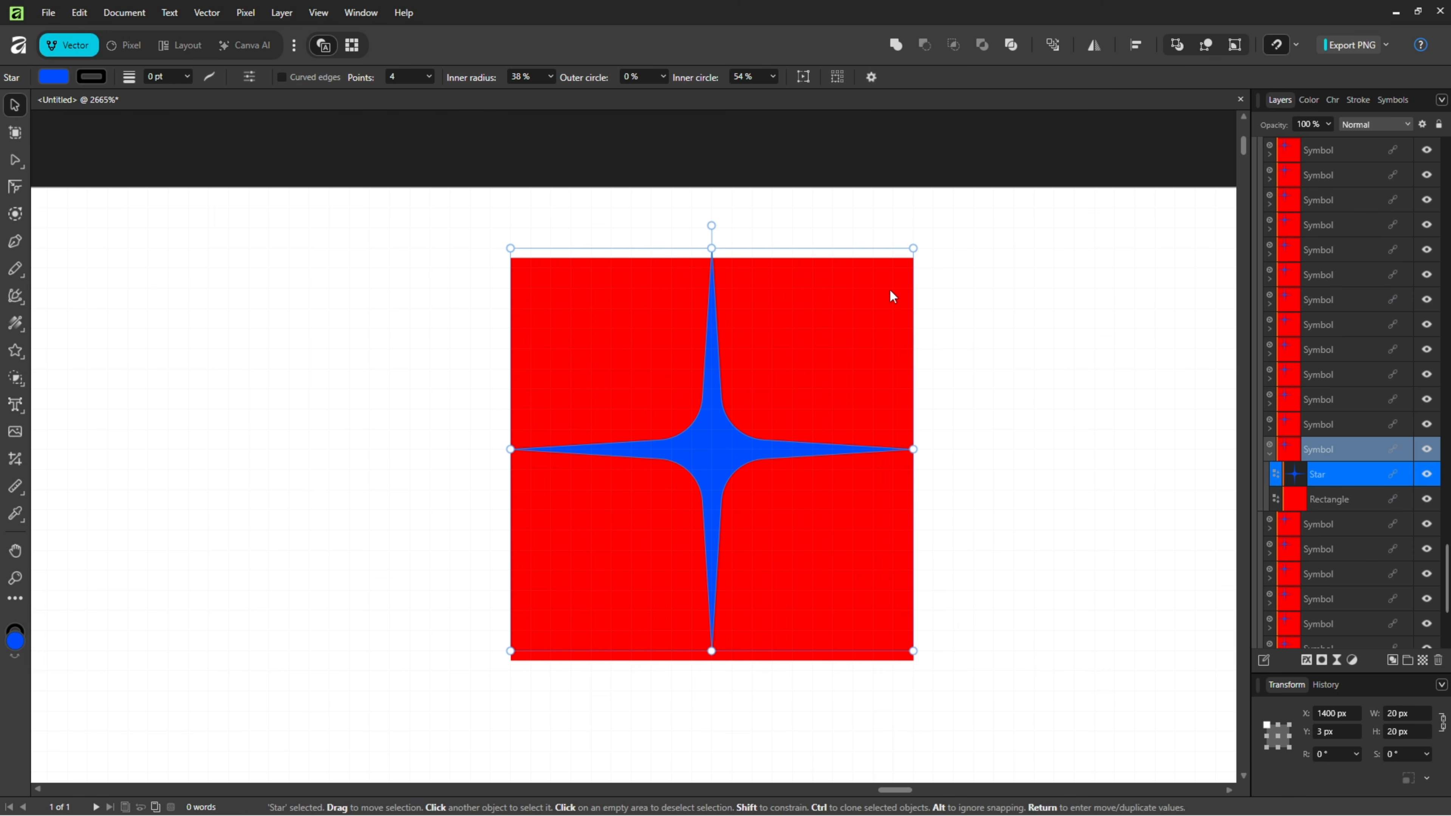
left_click_drag(916, 249, 904, 259)
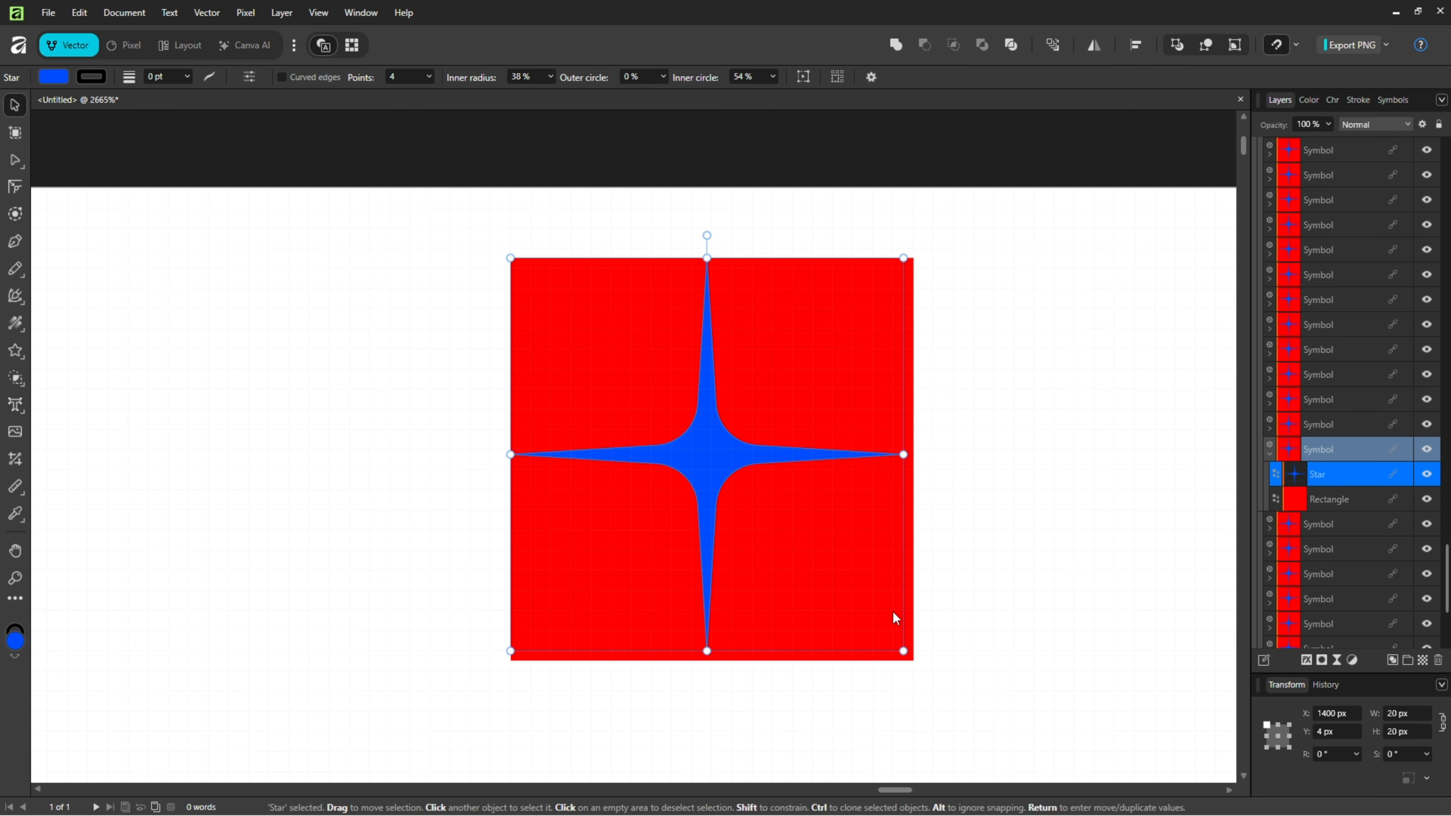
left_click_drag(902, 651, 914, 661)
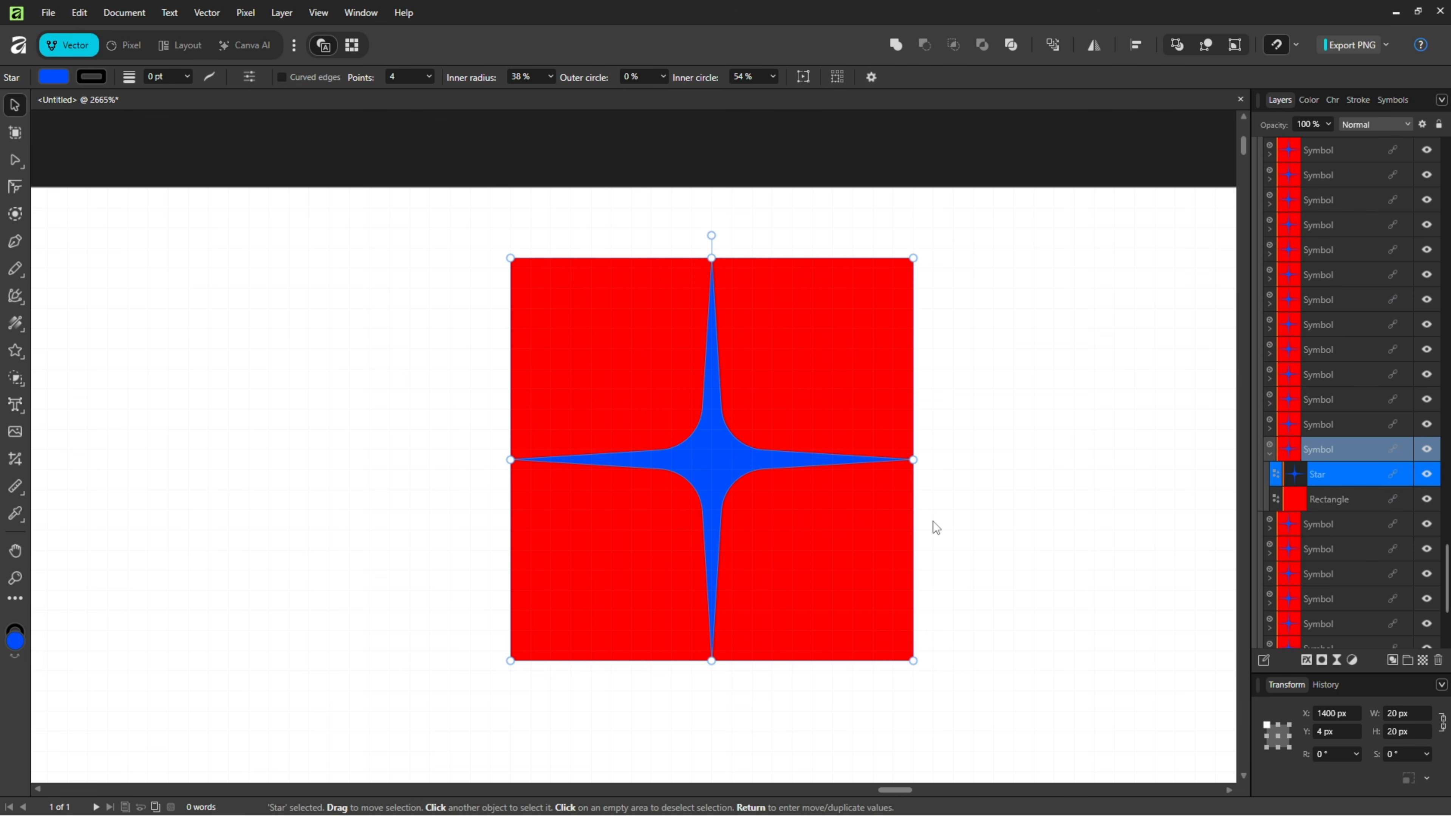
Step: Delete the red rectangle from the symbol, leaving only the star, and deselect everything with the whole page in view
left_click(847, 372)
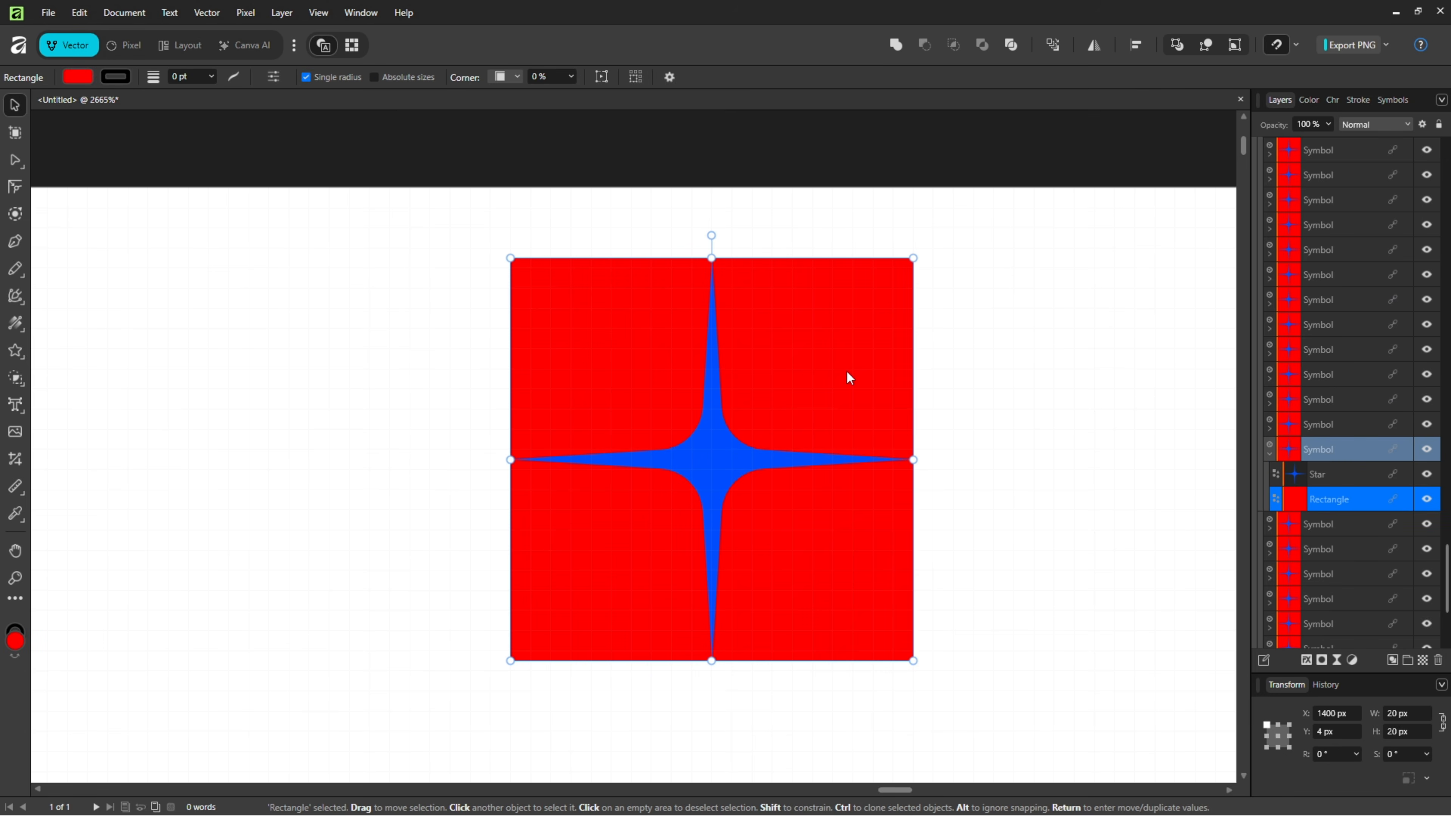
key("Delete")
key("ctrl+0")
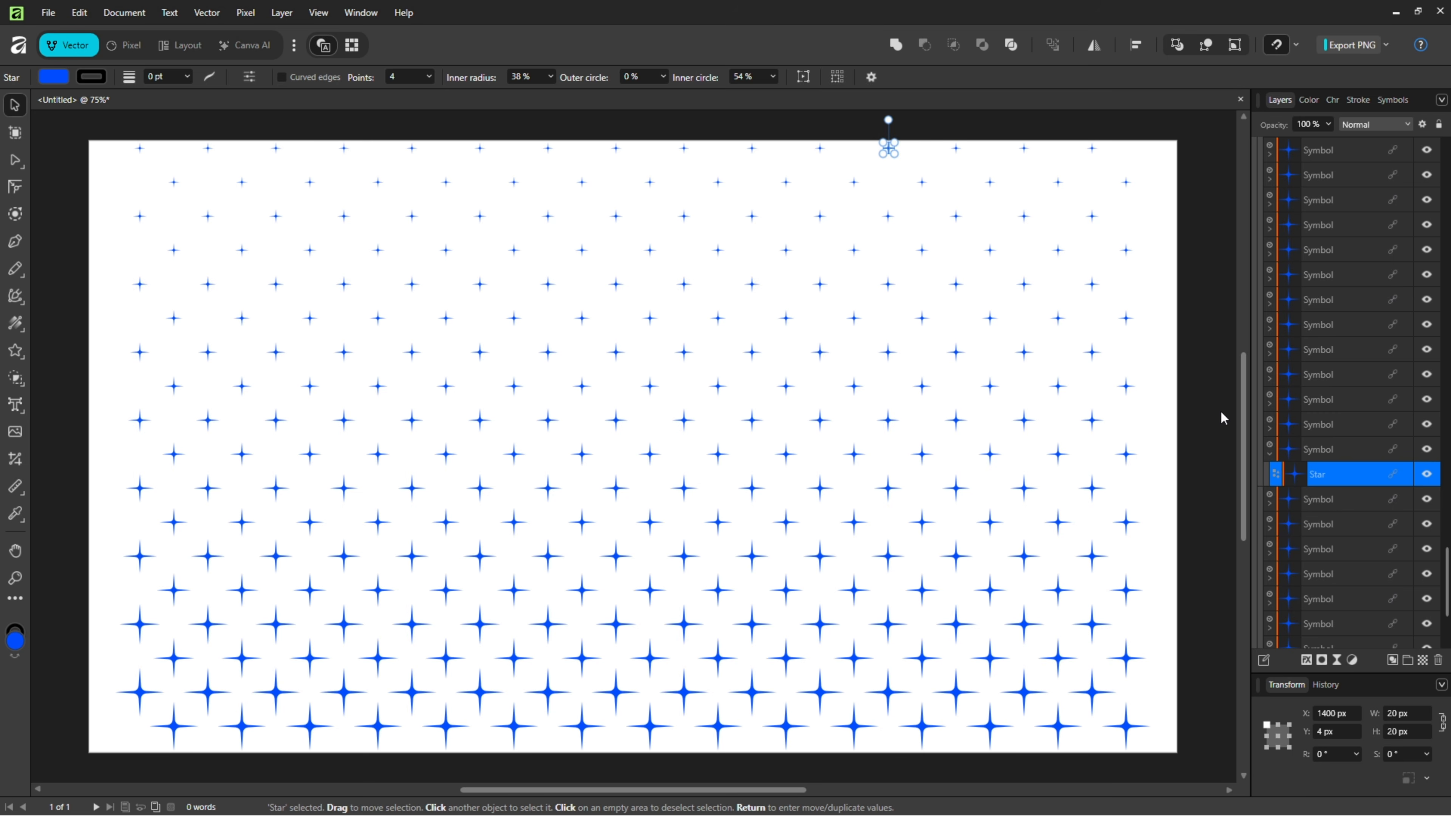
left_click(1217, 426)
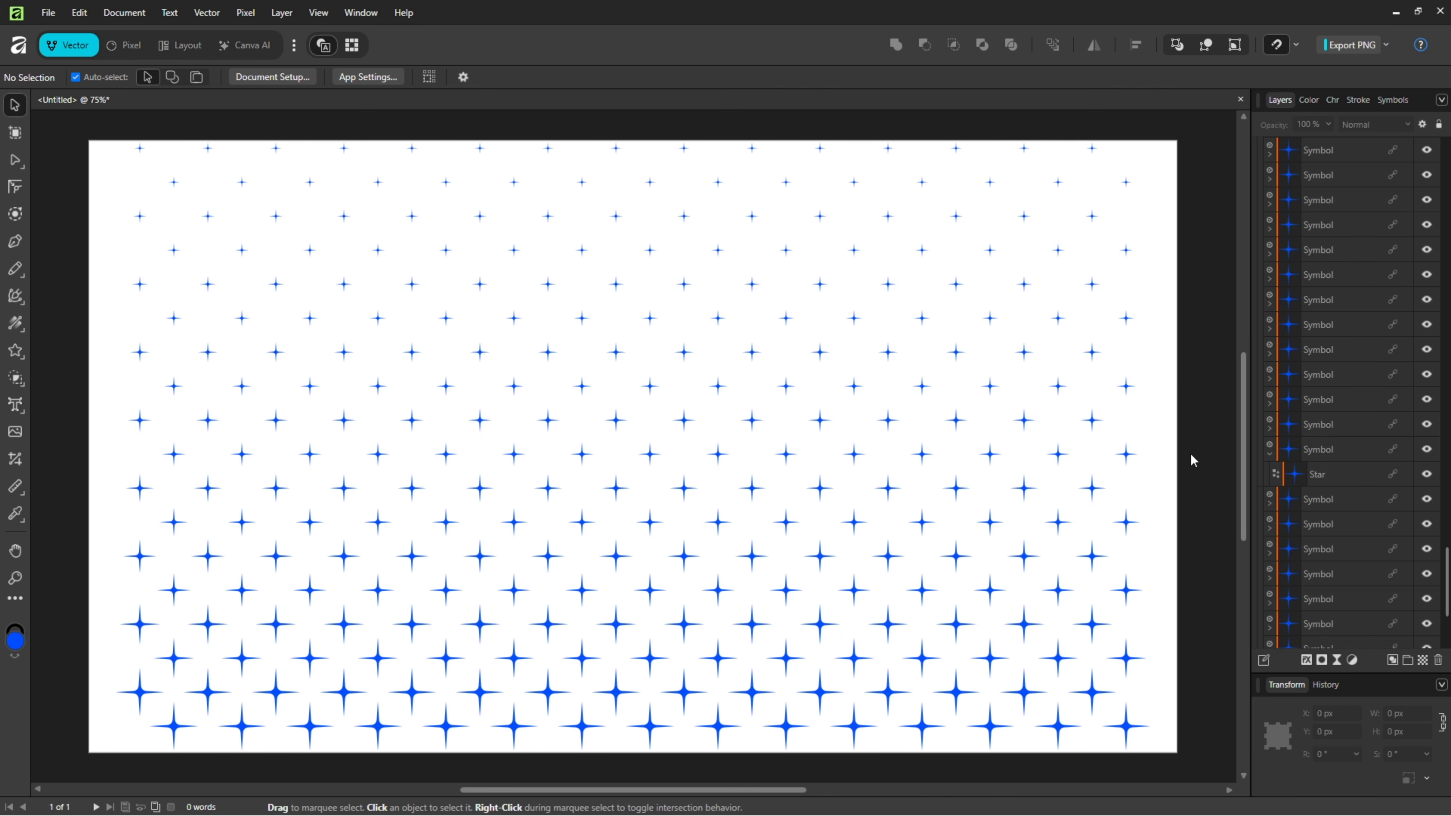
Step: Set the star's transform anchor to its centre and resize it proportionally to 35 px
left_click(1338, 481)
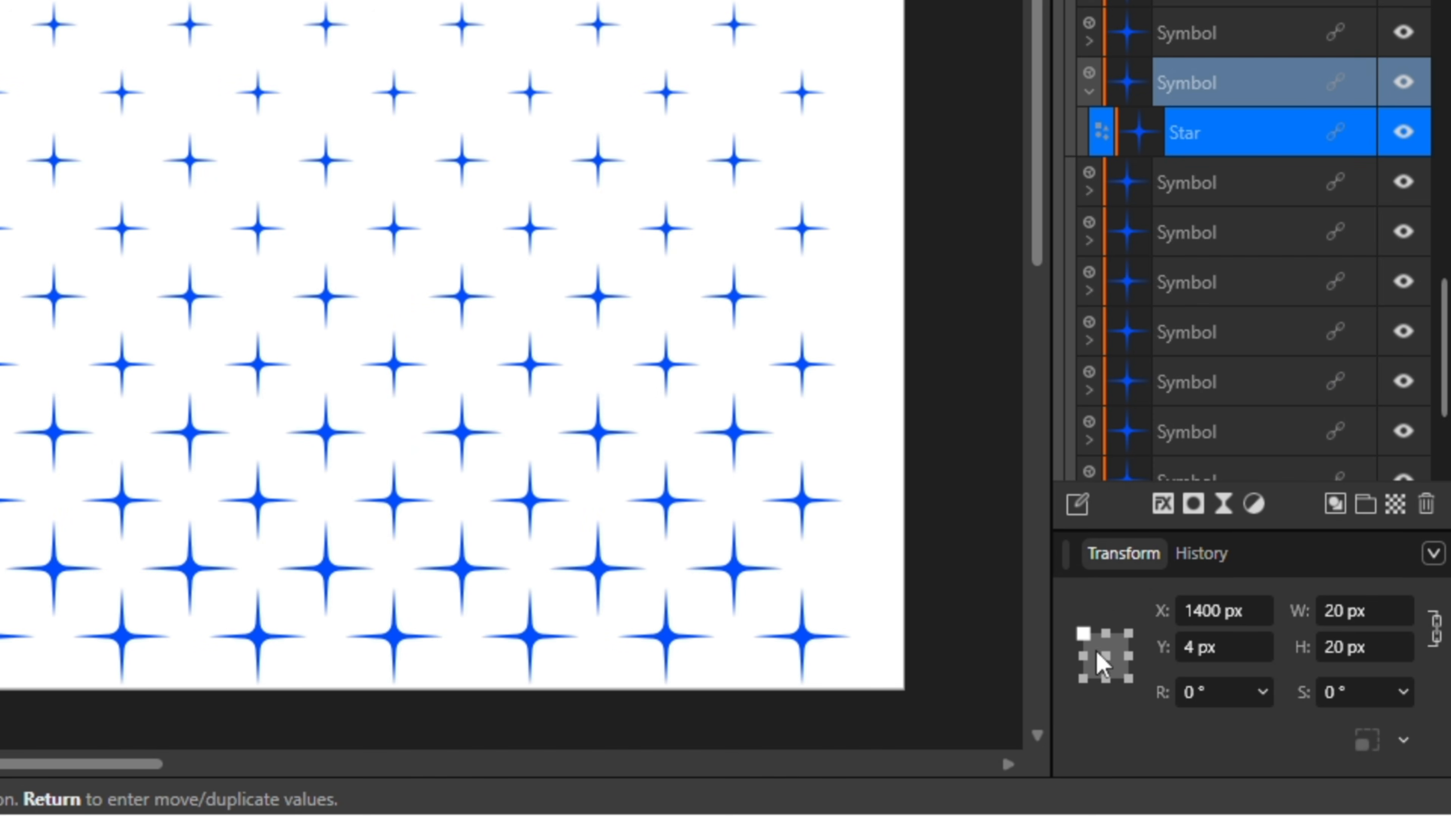
left_click(1106, 656)
left_click(1351, 618)
type("35")
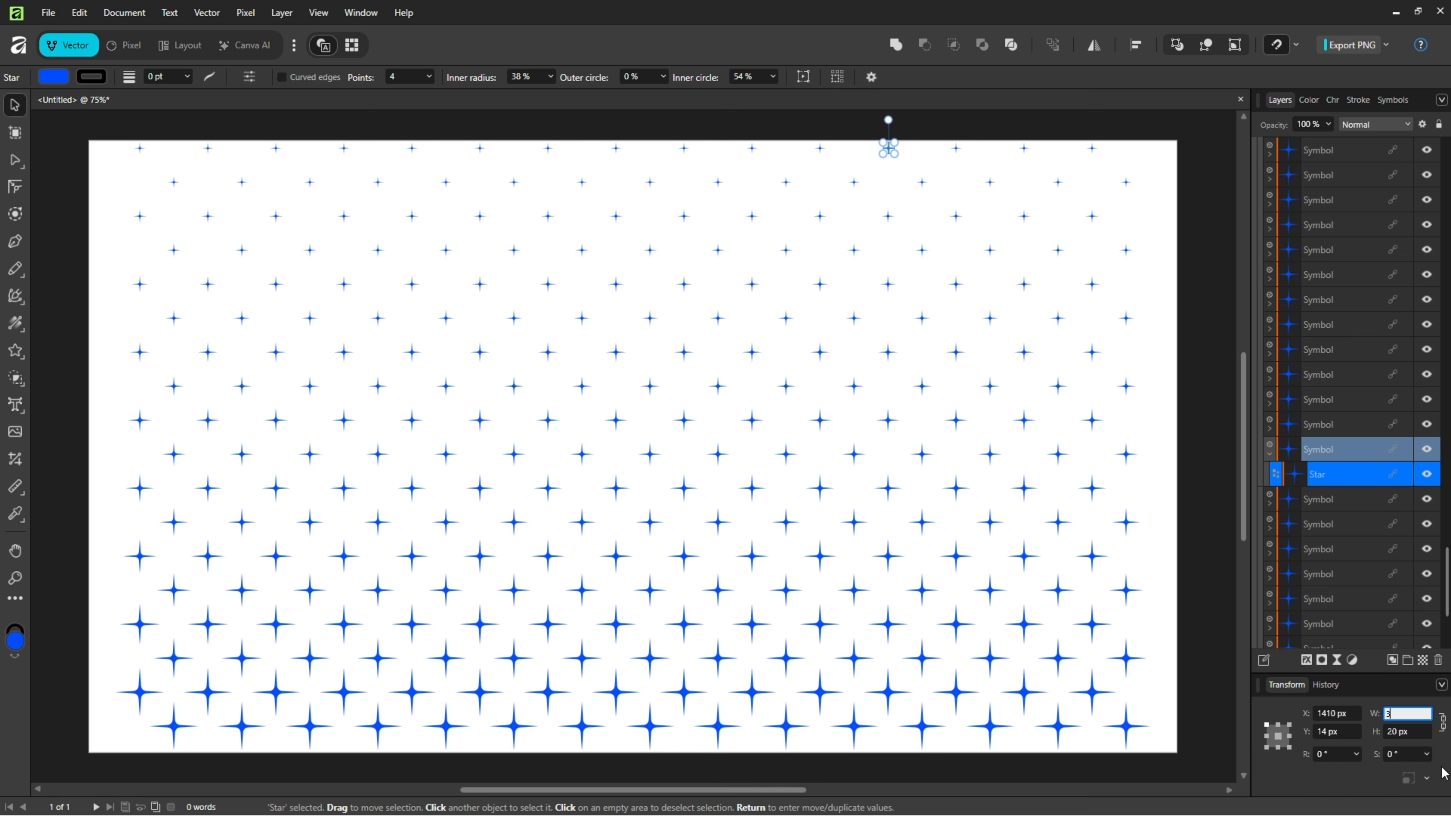
key("Return")
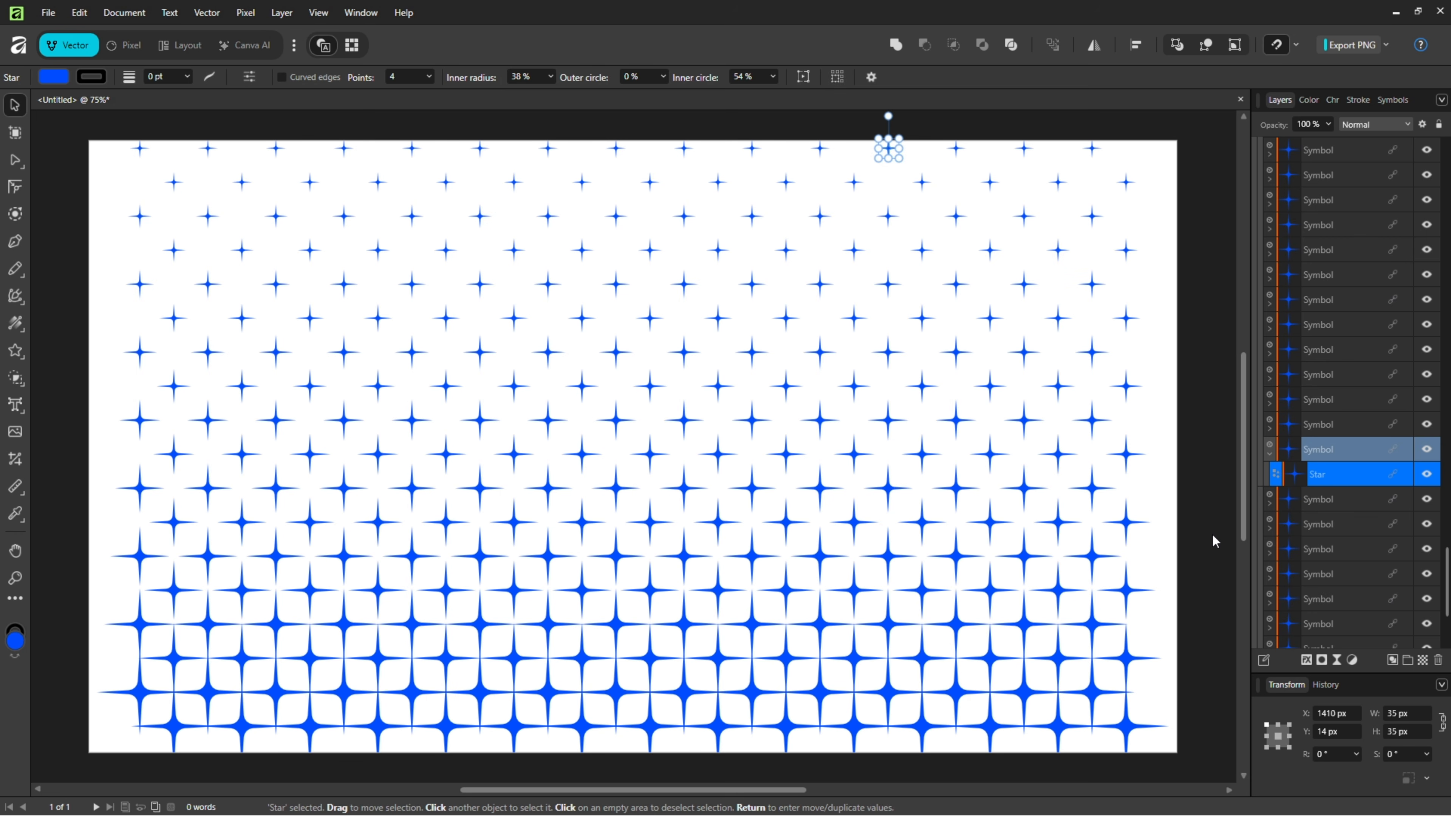
Step: Enlarge the symbol's star proportionally from its centre to 82 px
left_click(1385, 716)
type("5")
key("Return")
left_click_drag(1351, 715, 1410, 715)
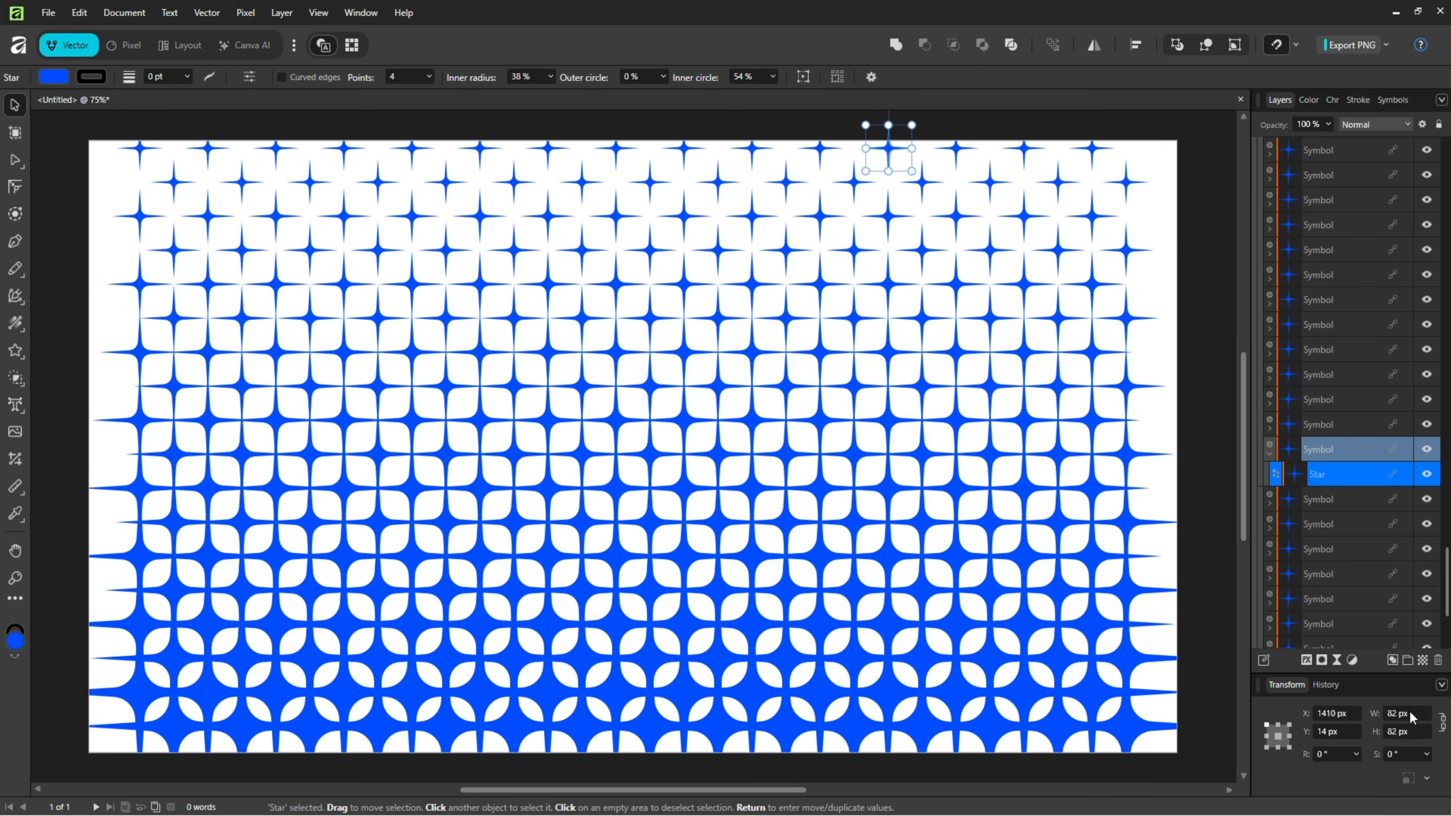